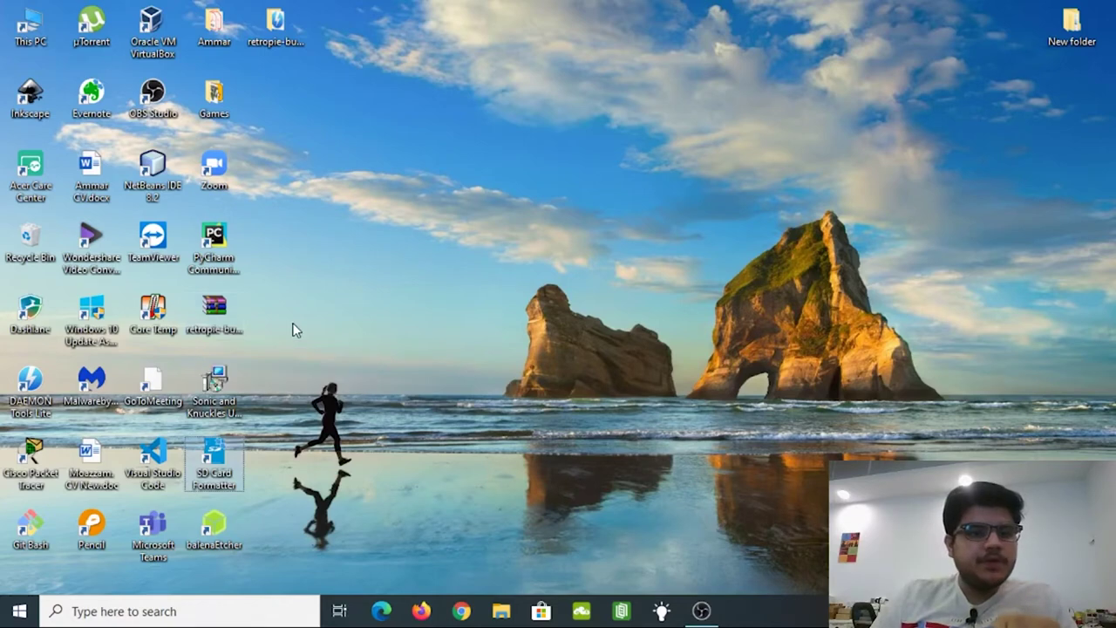
- Review the extraction options for the retropie-buster-4.6-rpi2_rpi3.img.gz archive and view the extracted image folder on the desktop
{"action": "left_click", "coordinate": [214, 305]}
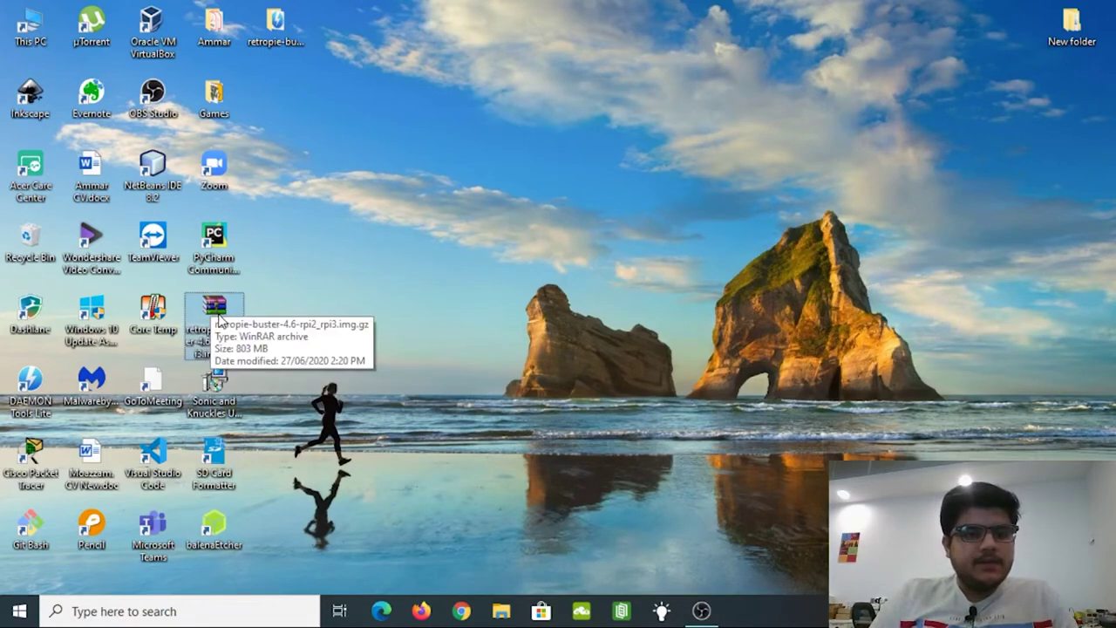
{"action": "right_click", "coordinate": [218, 320]}
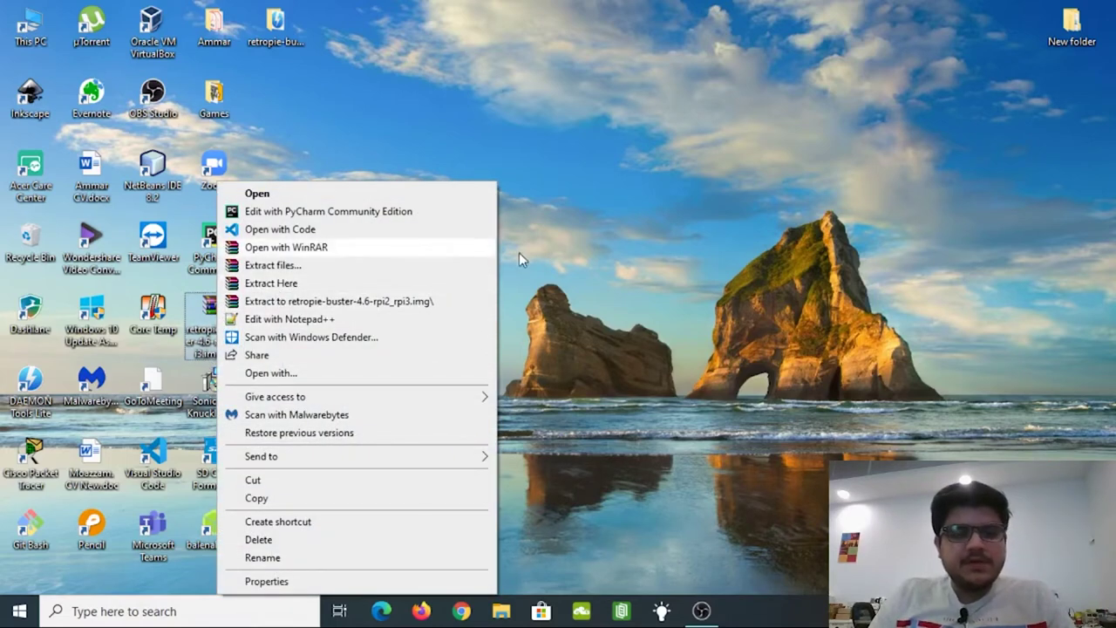
{"action": "left_click", "coordinate": [623, 244]}
{"action": "double_click", "coordinate": [273, 44]}
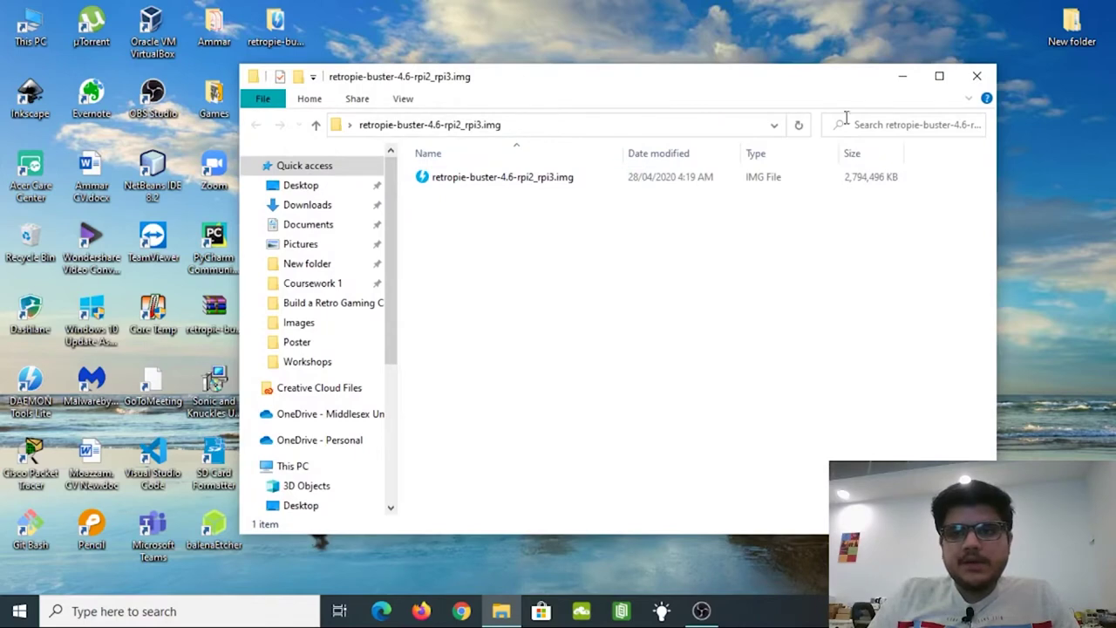
{"action": "left_click", "coordinate": [970, 78]}
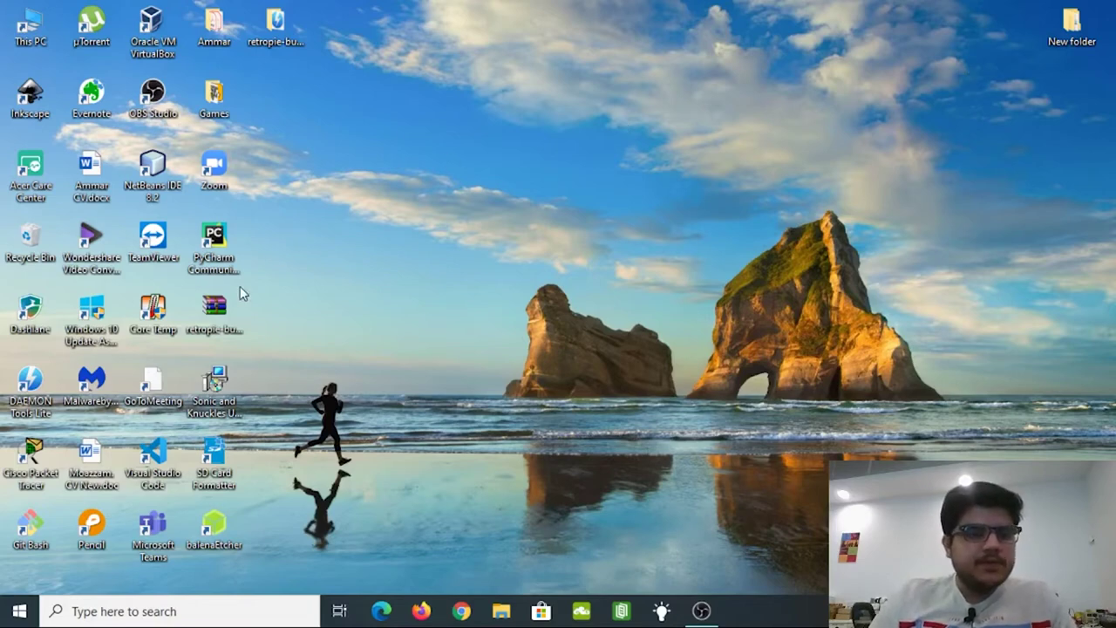
{"action": "left_click", "coordinate": [225, 310]}
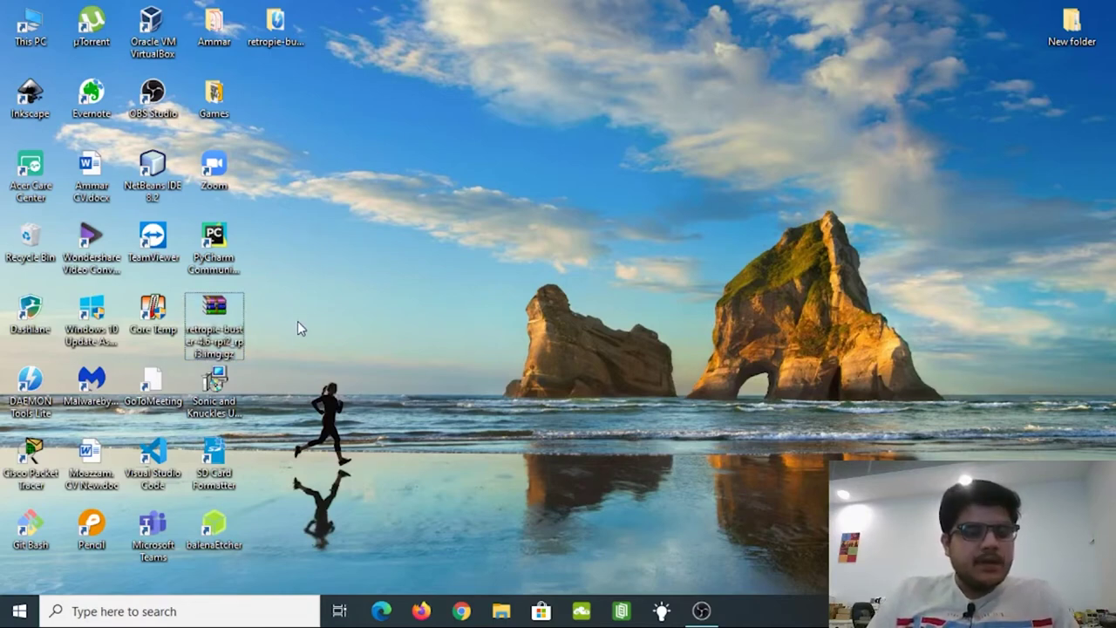
{"action": "left_click", "coordinate": [223, 453]}
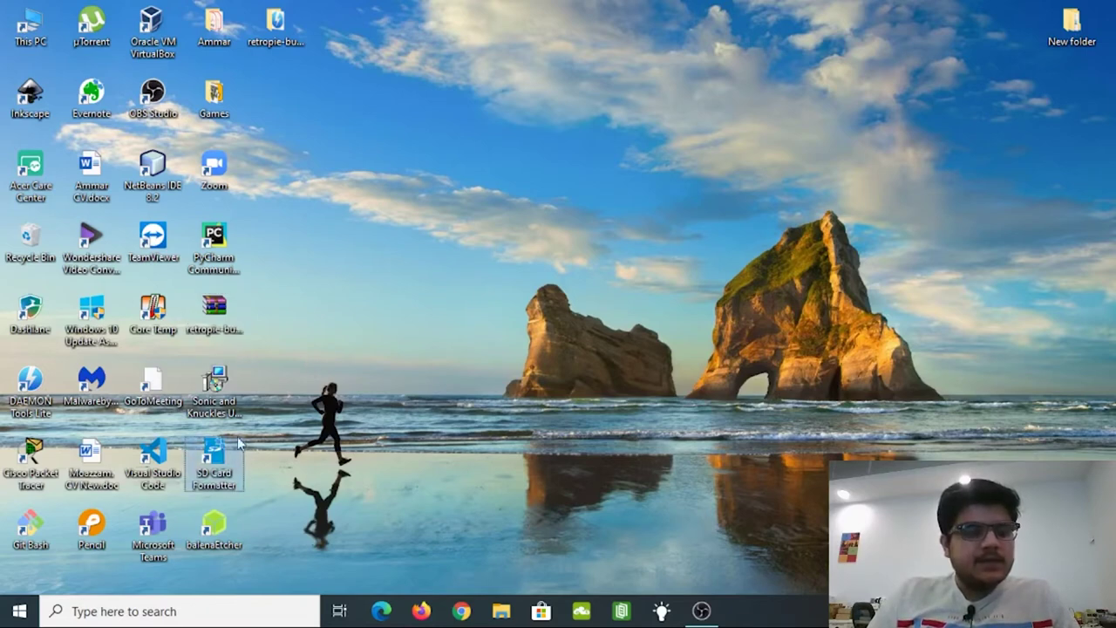
{"action": "left_click", "coordinate": [225, 518]}
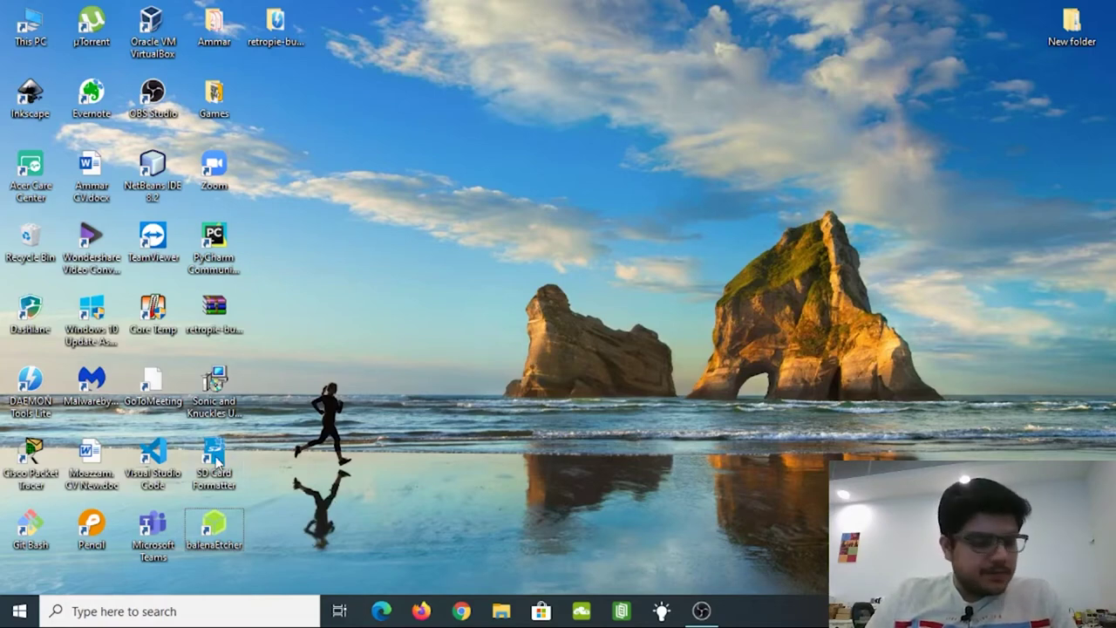
- Open SD Card Formatter, check the available cards and formatting options, and close it without formatting
{"action": "double_click", "coordinate": [217, 462]}
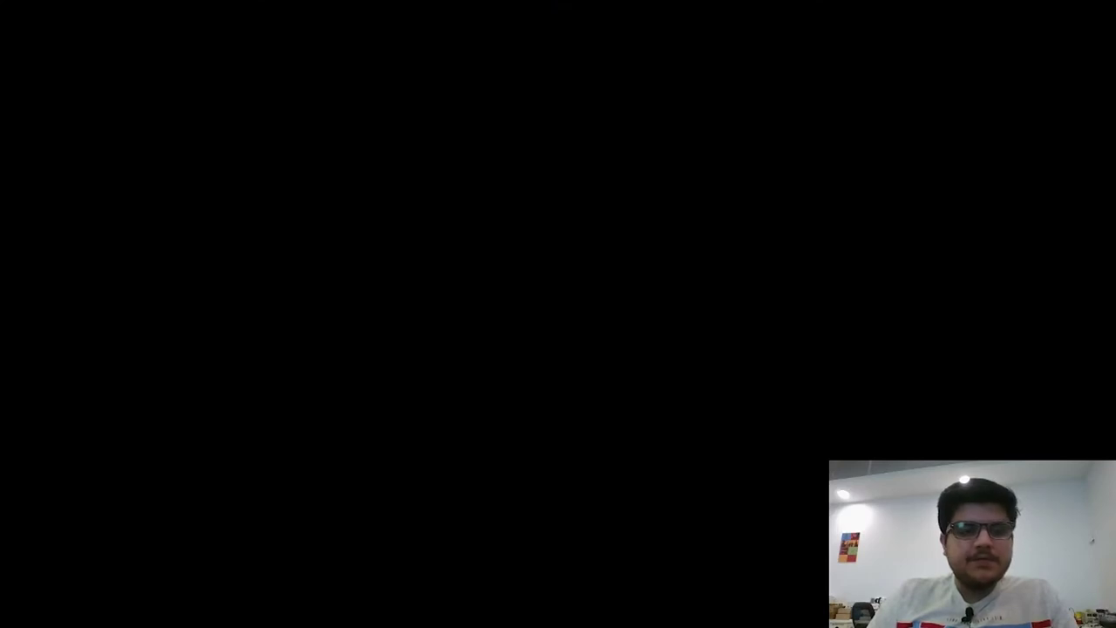
{"action": "left_click", "coordinate": [543, 386]}
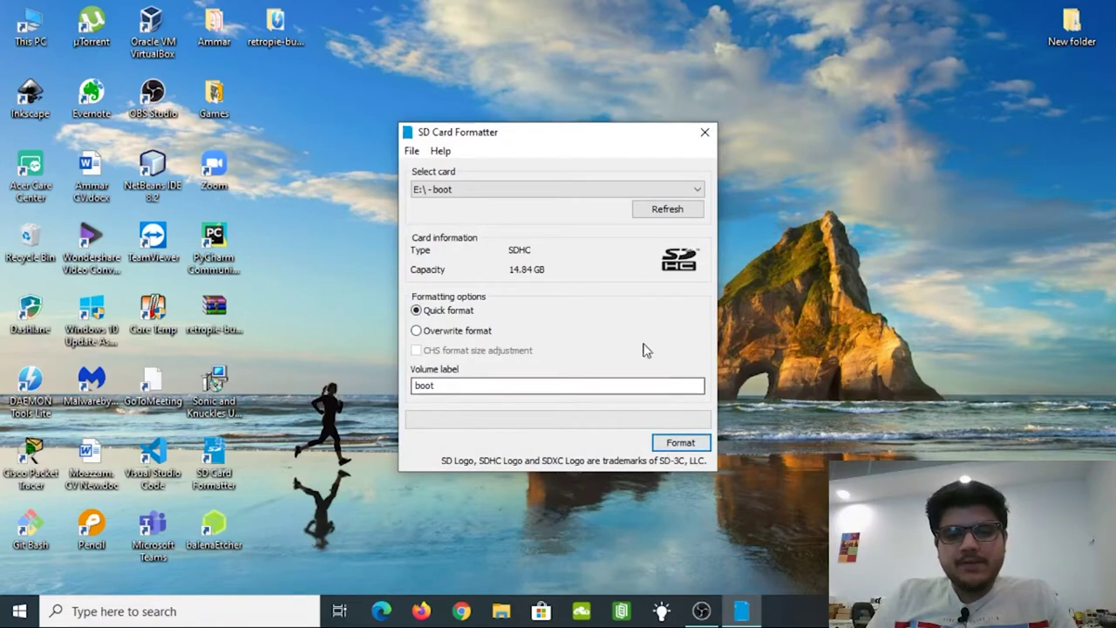
{"action": "left_click", "coordinate": [637, 190]}
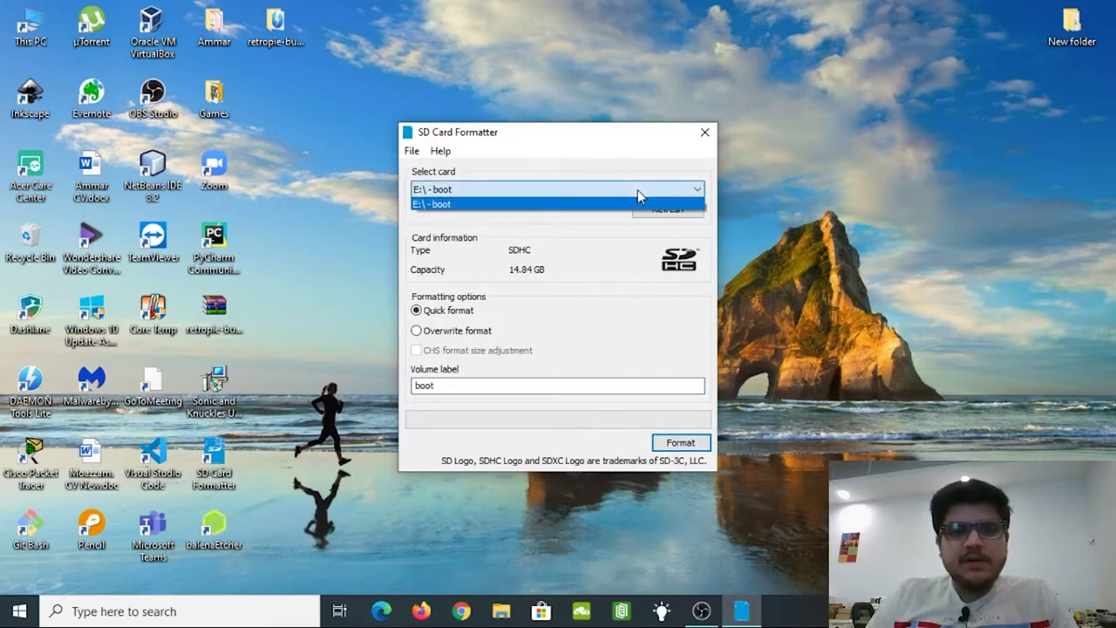
{"action": "left_click", "coordinate": [637, 190]}
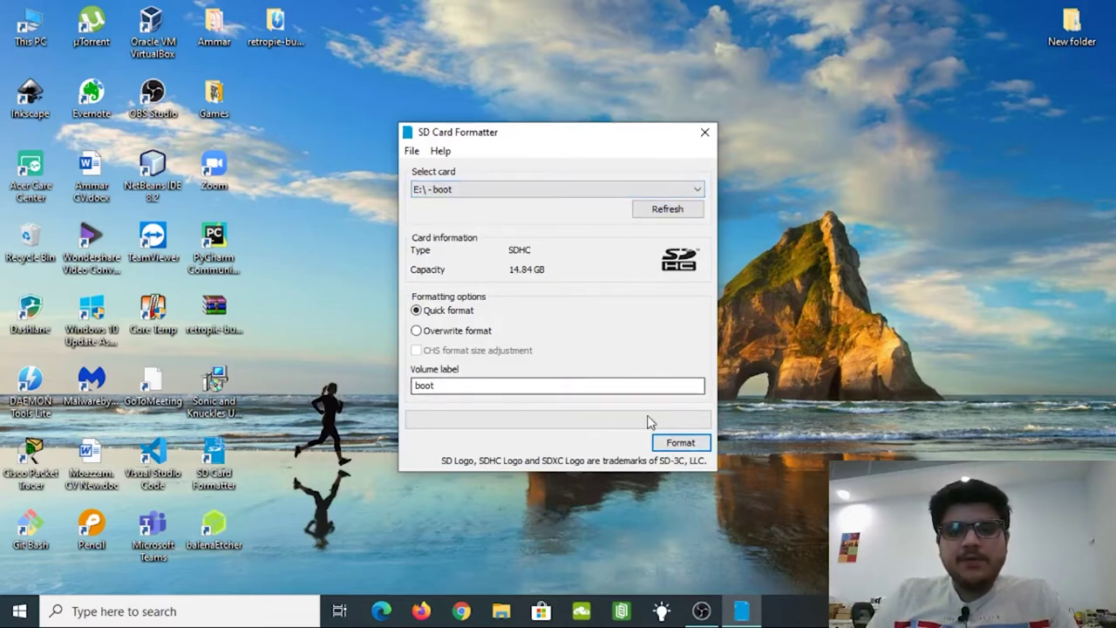
{"action": "left_click", "coordinate": [704, 133]}
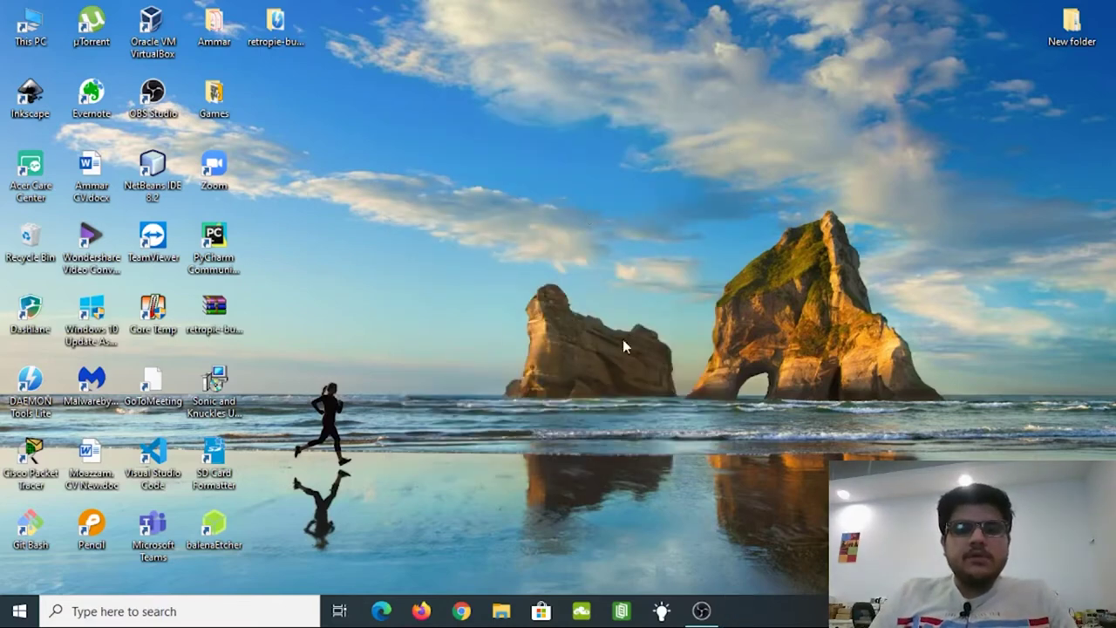
- Open balenaEtcher and choose retropie-buster-4.6-rpi2_rpi3.img as the image to flash
{"action": "double_click", "coordinate": [217, 533]}
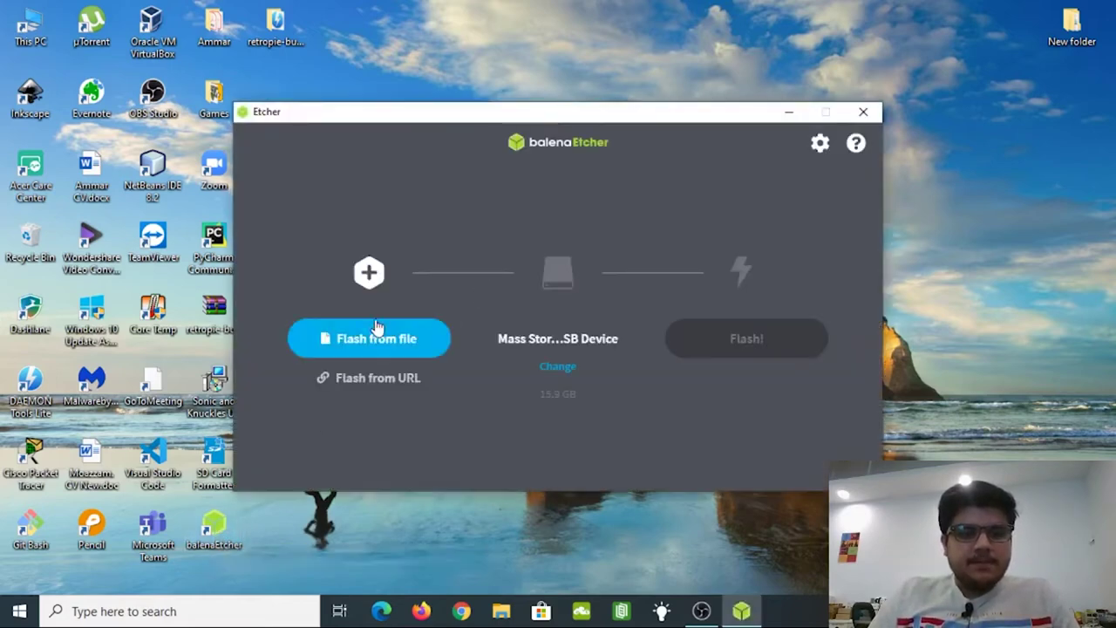
{"action": "left_click", "coordinate": [393, 340]}
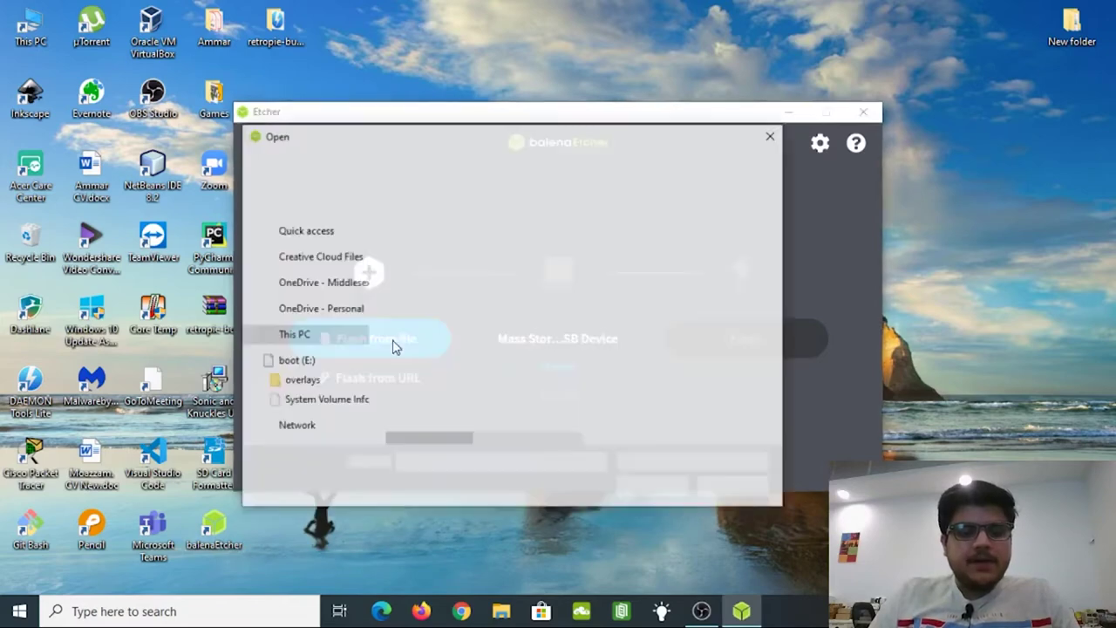
{"action": "left_click", "coordinate": [453, 248]}
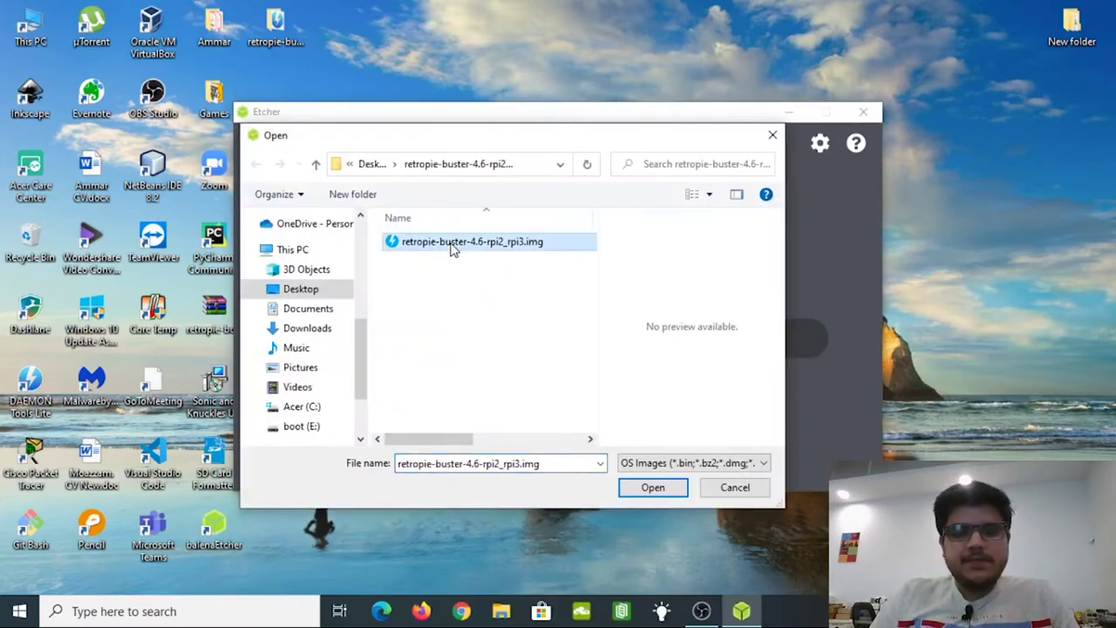
{"action": "left_click", "coordinate": [655, 491]}
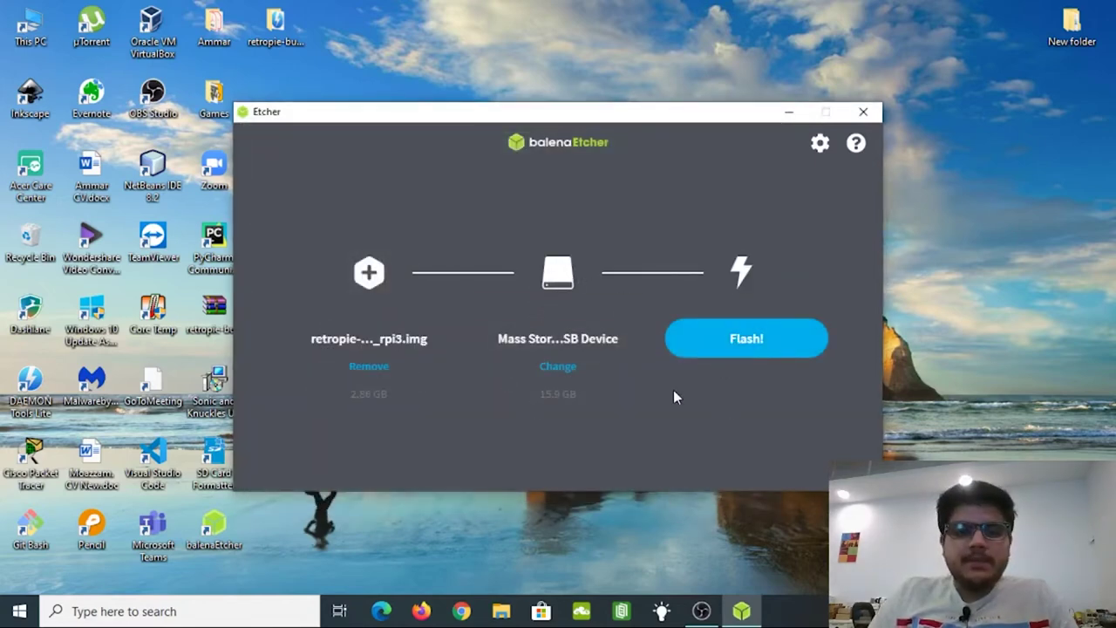
- Review the available flash targets without changing the selected drive, and close Etcher
{"action": "left_click", "coordinate": [583, 376]}
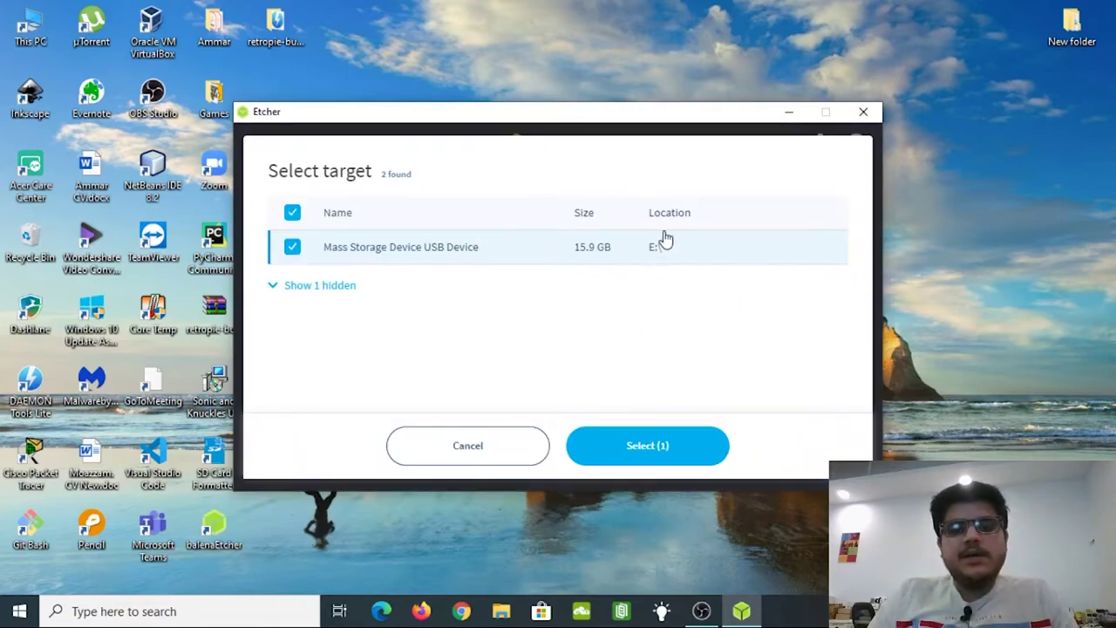
{"action": "left_click", "coordinate": [472, 456]}
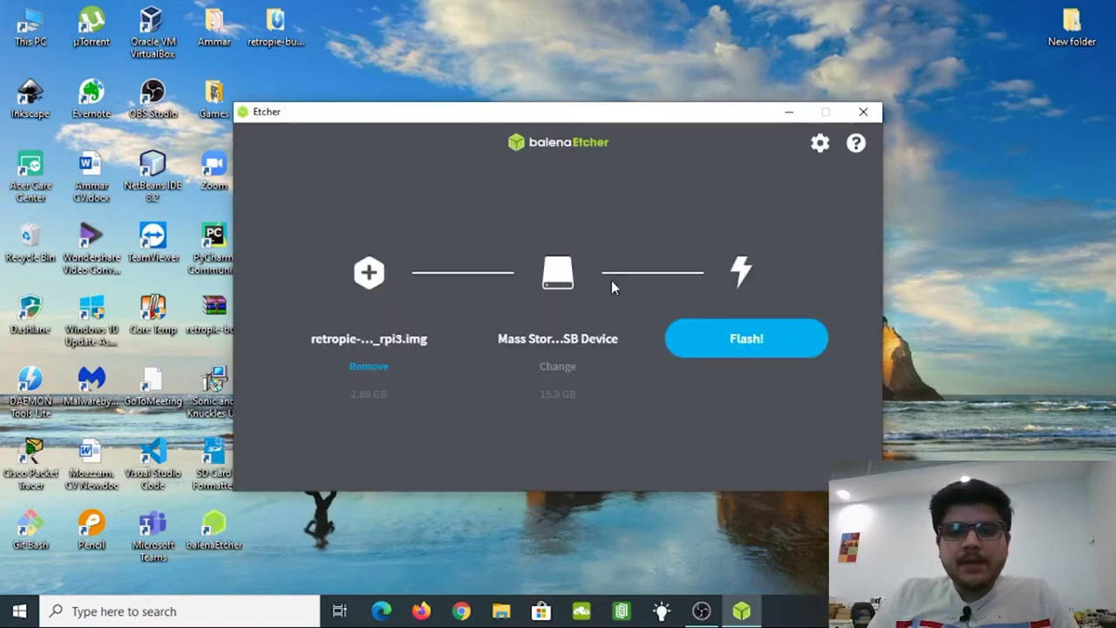
{"action": "left_click", "coordinate": [864, 111]}
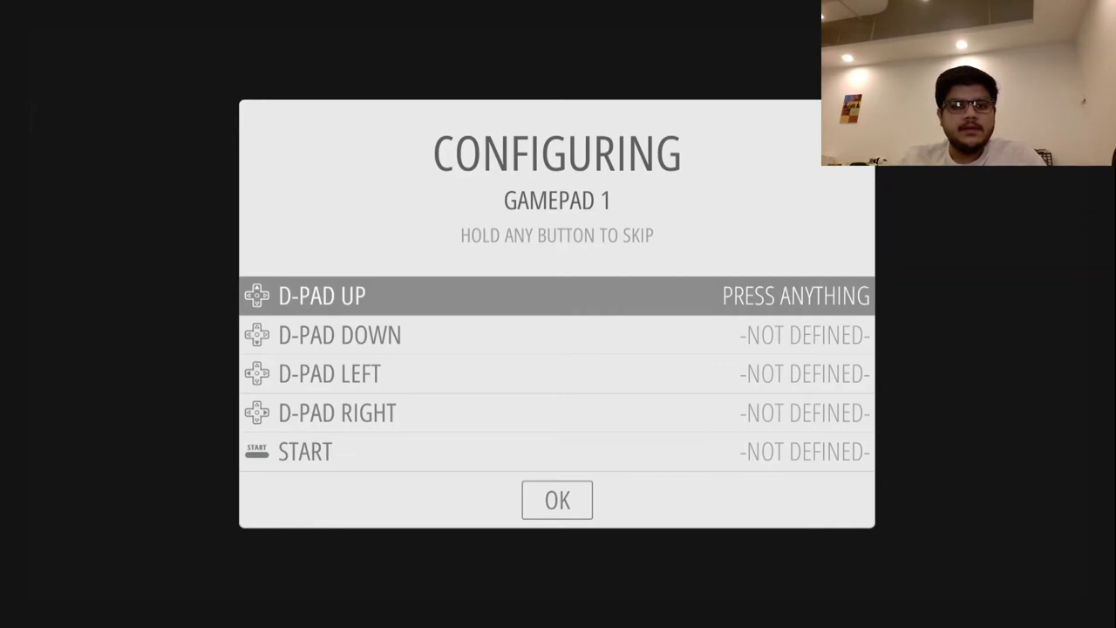
- Map the gamepad's D-pad directions to Hat 0 up, down, left and right, Start to button 7 and Select to button 6
{"action": "key", "text": "Up"}
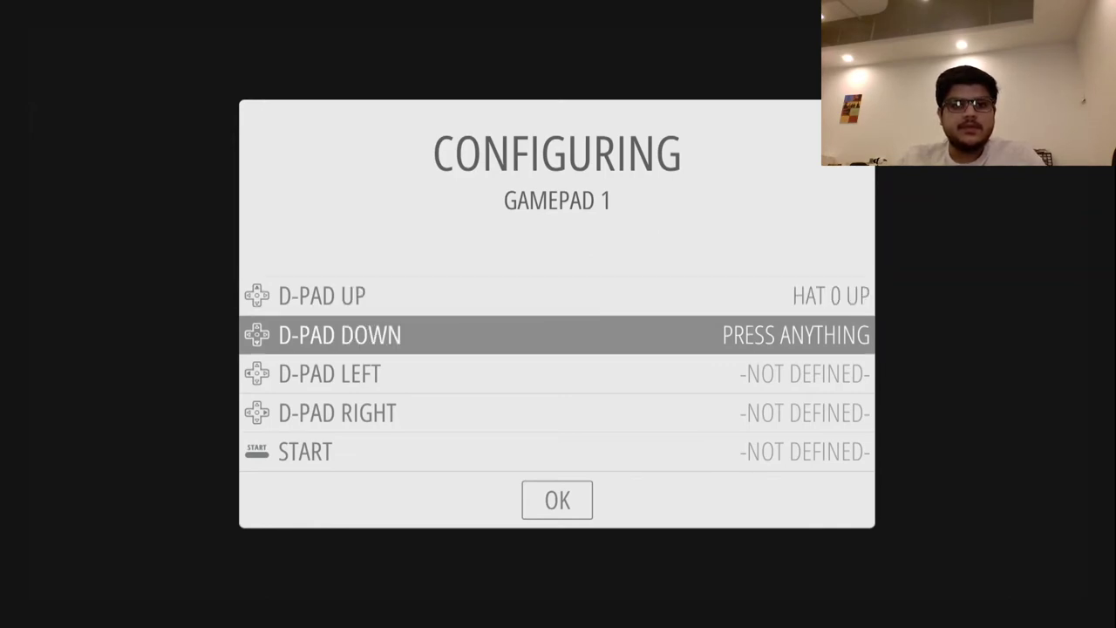
{"action": "key", "text": "Down"}
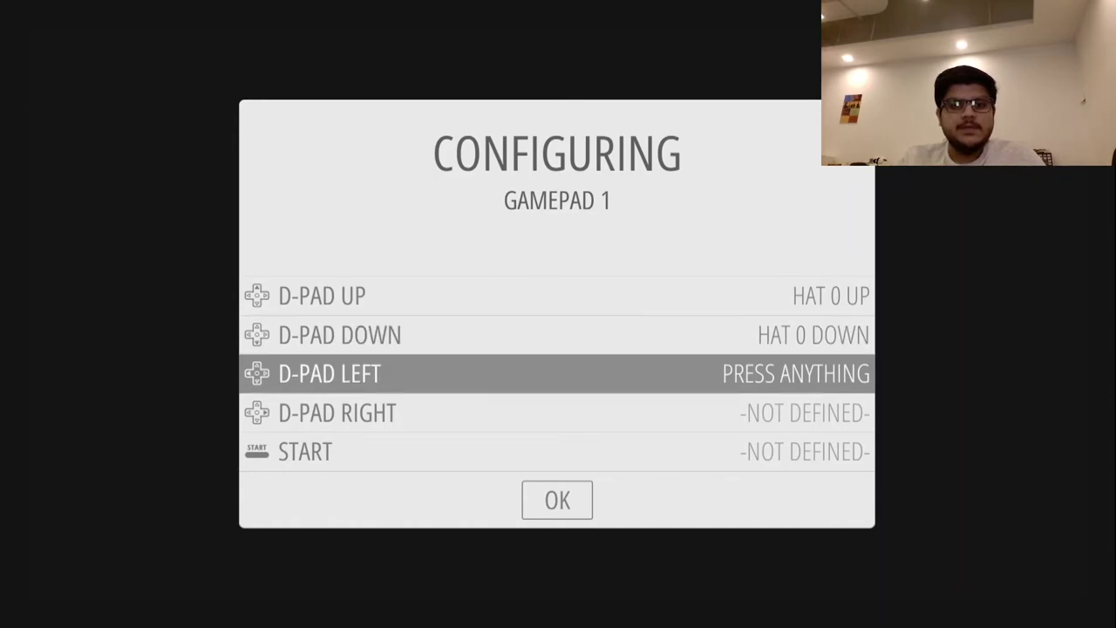
{"action": "key", "text": "Left"}
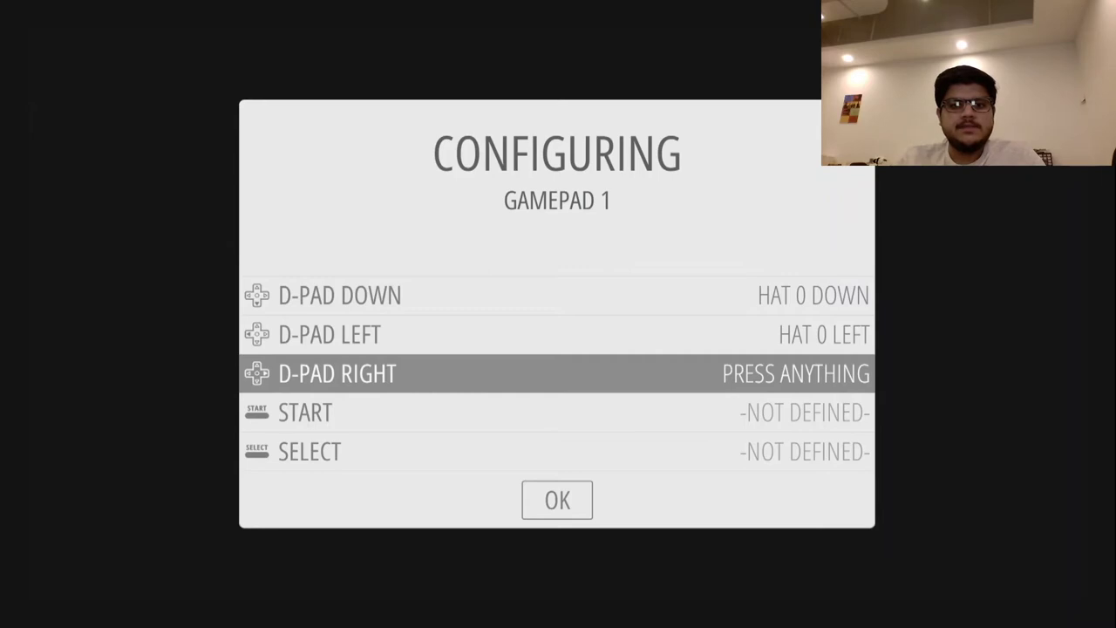
{"action": "key", "text": "Right"}
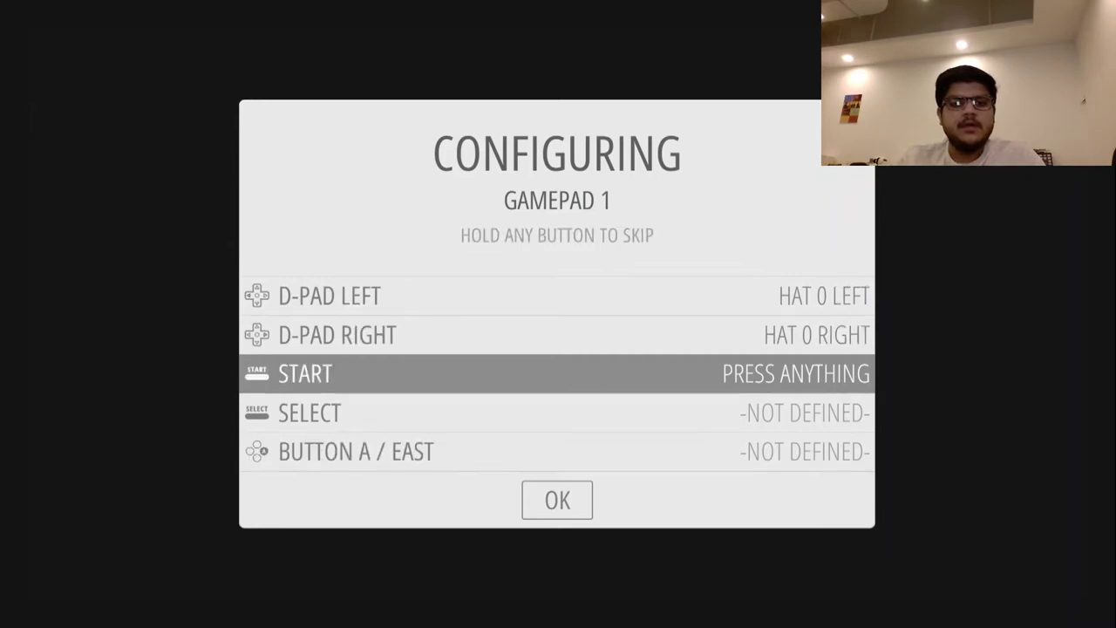
{"action": "key", "text": "Return"}
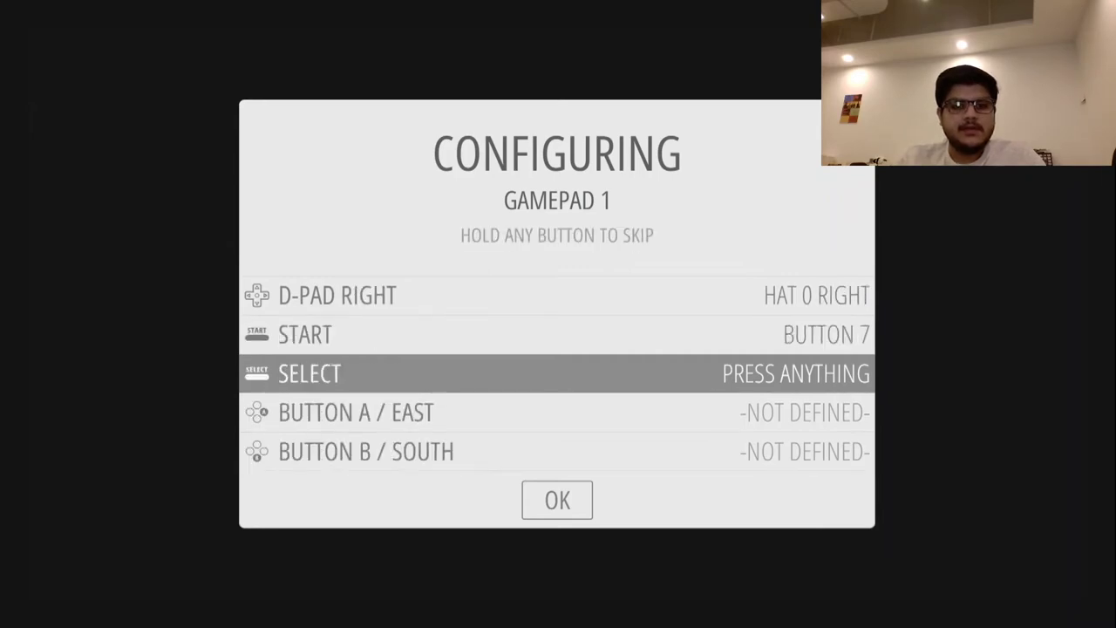
{"action": "key", "text": "BackSpace"}
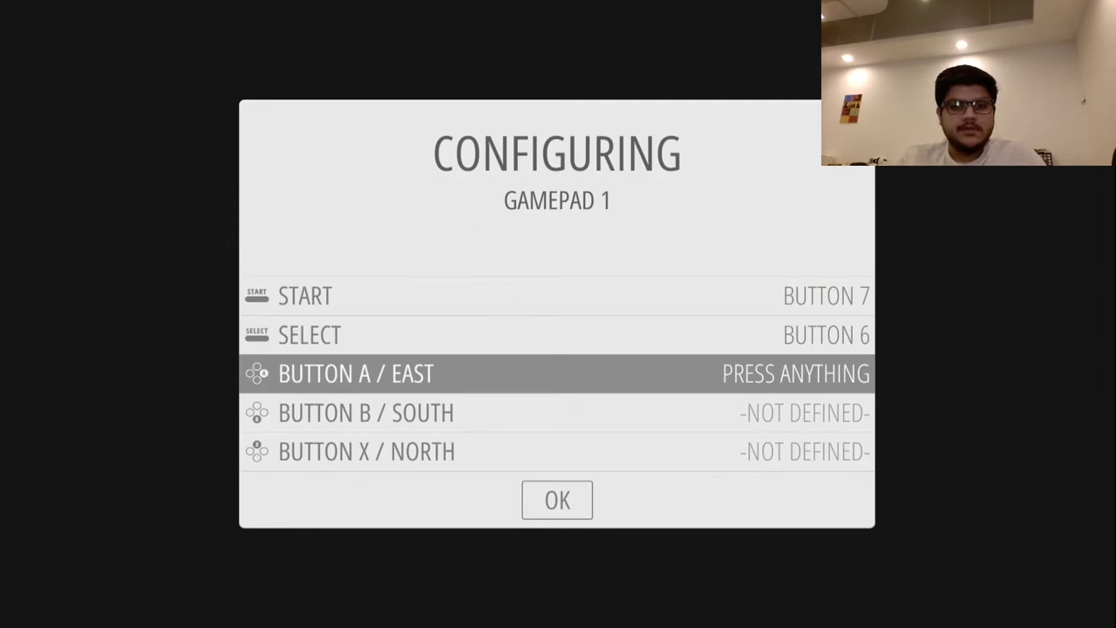
- Map the gamepad's face buttons A, B, X and Y to buttons 0, 1, 2 and 3
{"action": "key", "text": "Return"}
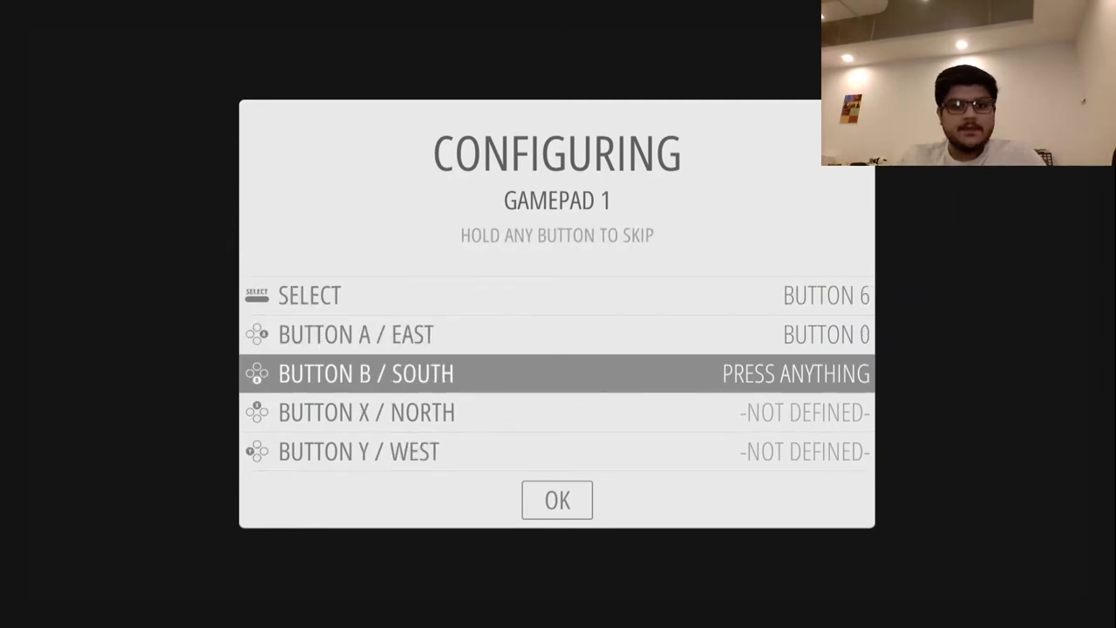
{"action": "key", "text": "Return"}
{"action": "key", "text": "Return"}
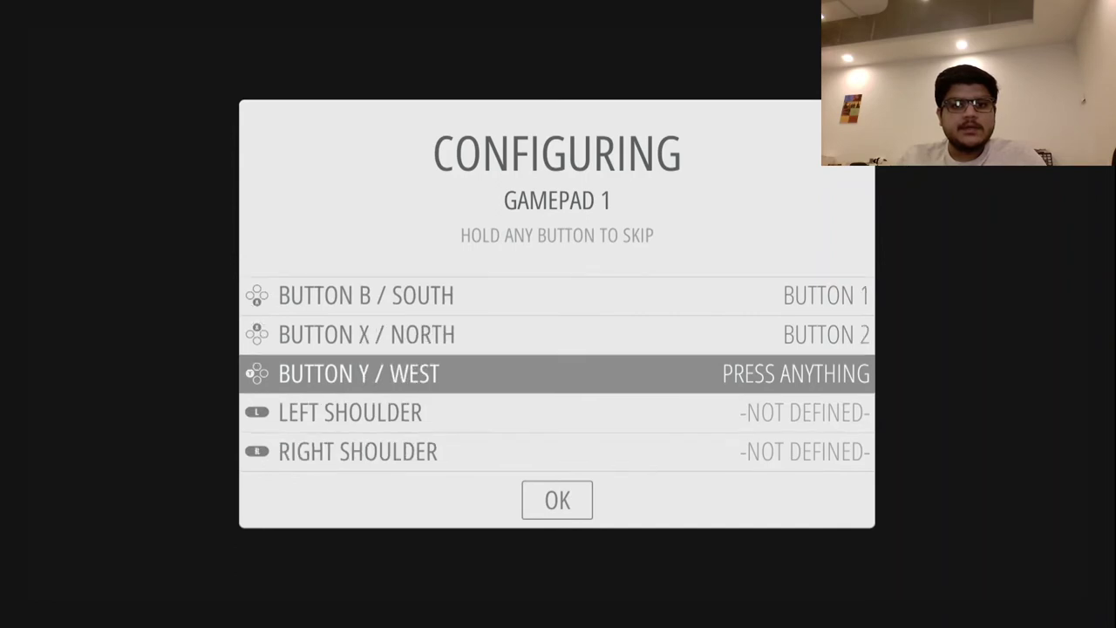
{"action": "key", "text": "Return"}
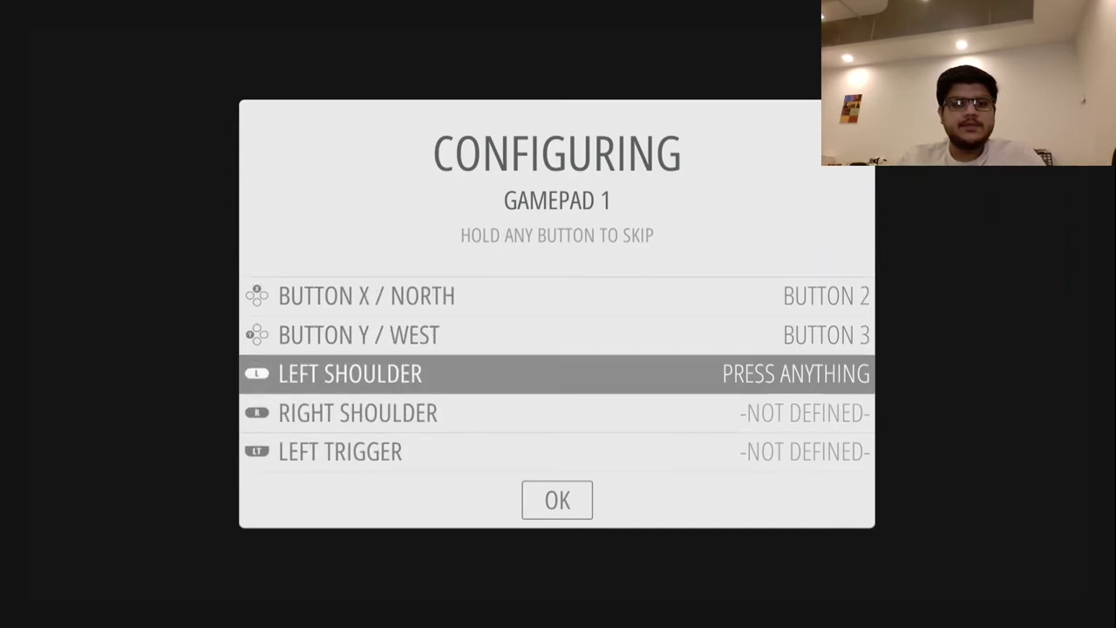
- Map the left and right shoulders to buttons 4 and 5, and the left and right triggers to axis 2+ and axis 5+
{"action": "key", "text": "Return"}
{"action": "key", "text": "Return"}
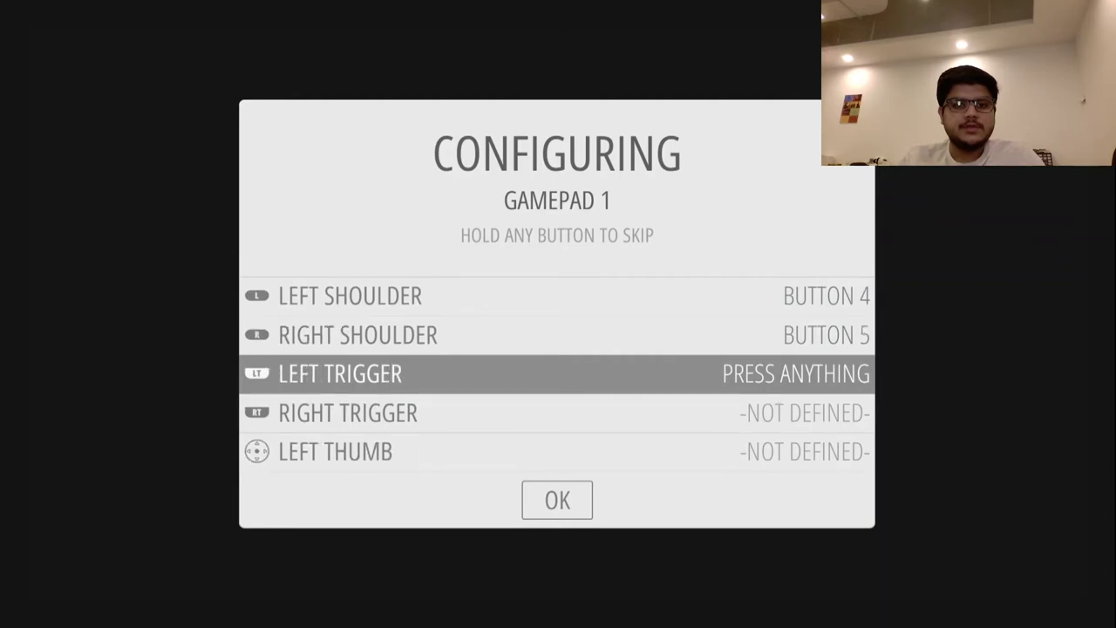
{"action": "key", "text": "Return"}
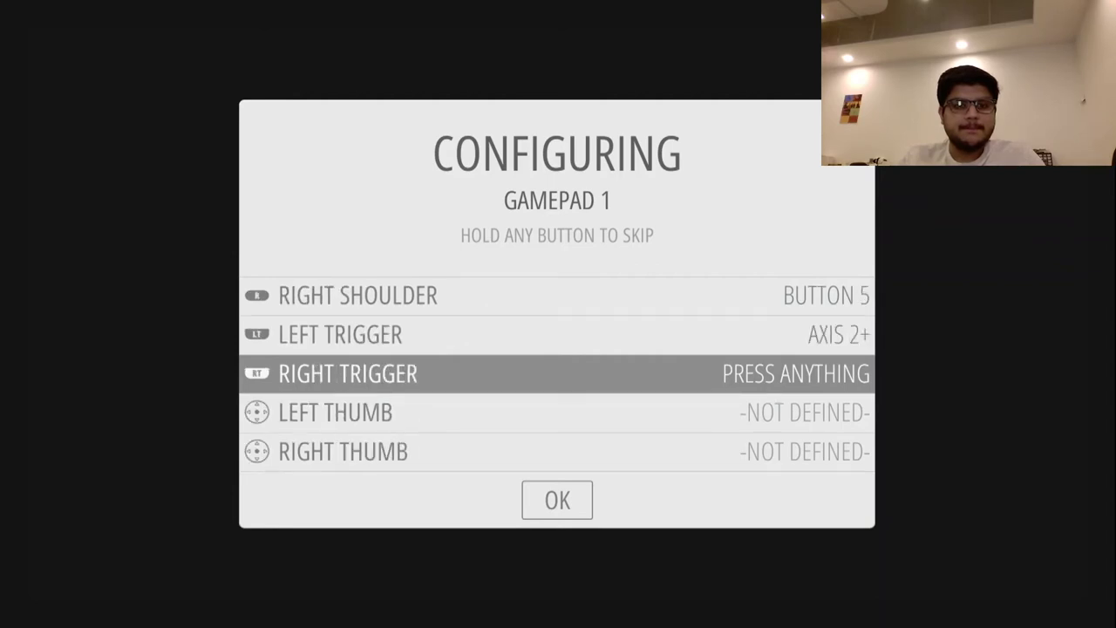
{"action": "key", "text": "Return"}
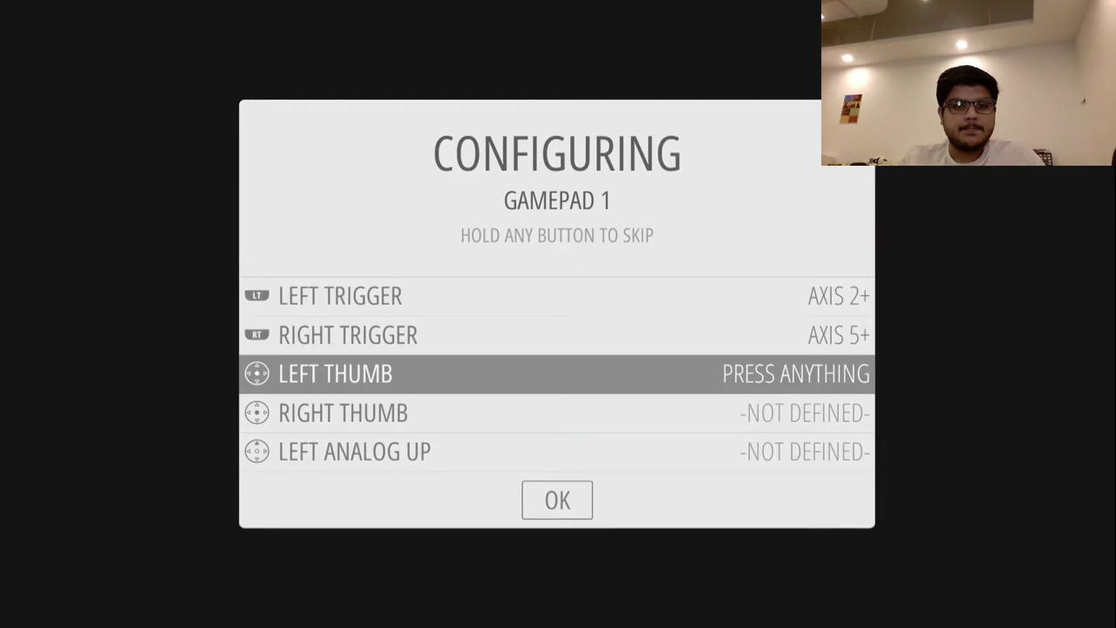
- Map the left and right thumbs to buttons 9 and 10, and left analog up, down, left, right to axis 1-, 1+, 0-, 0+
{"action": "key", "text": "Return"}
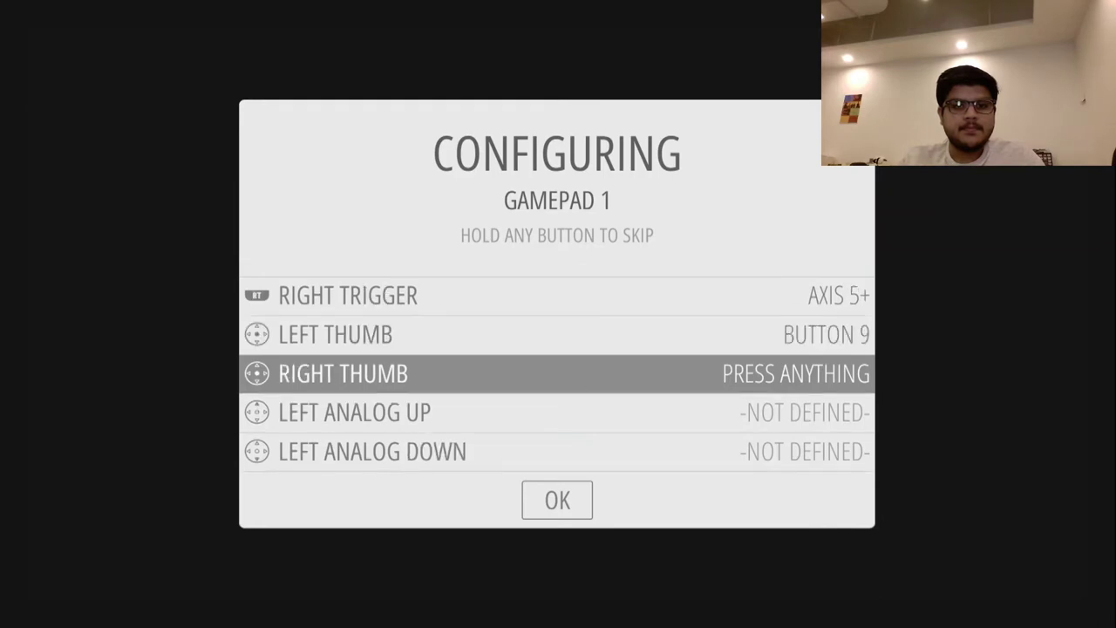
{"action": "key", "text": "Return"}
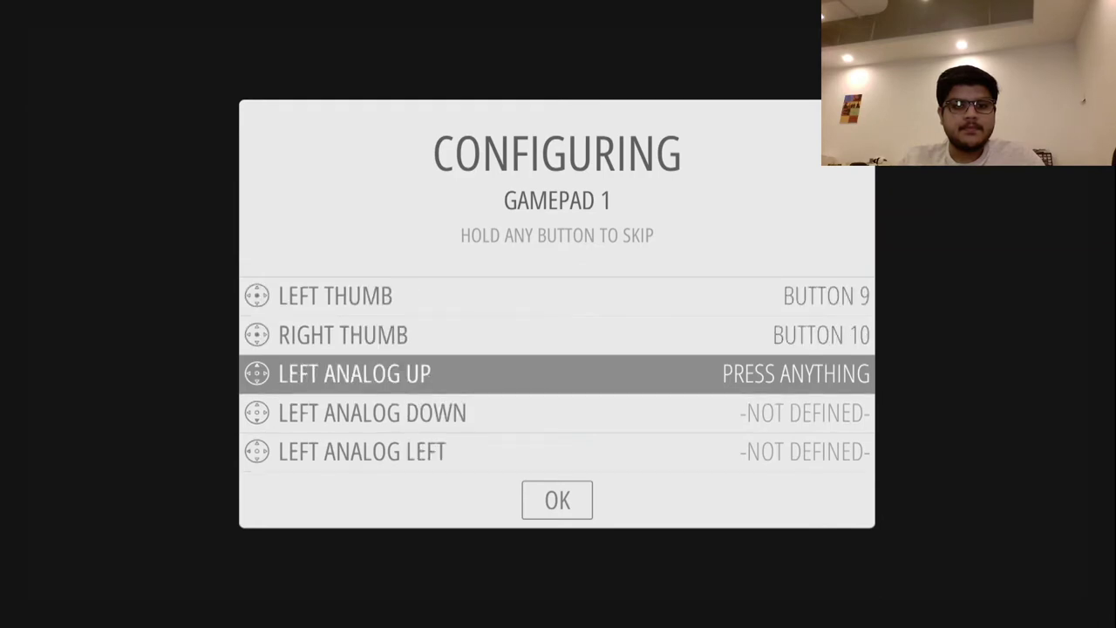
{"action": "key", "text": "Up"}
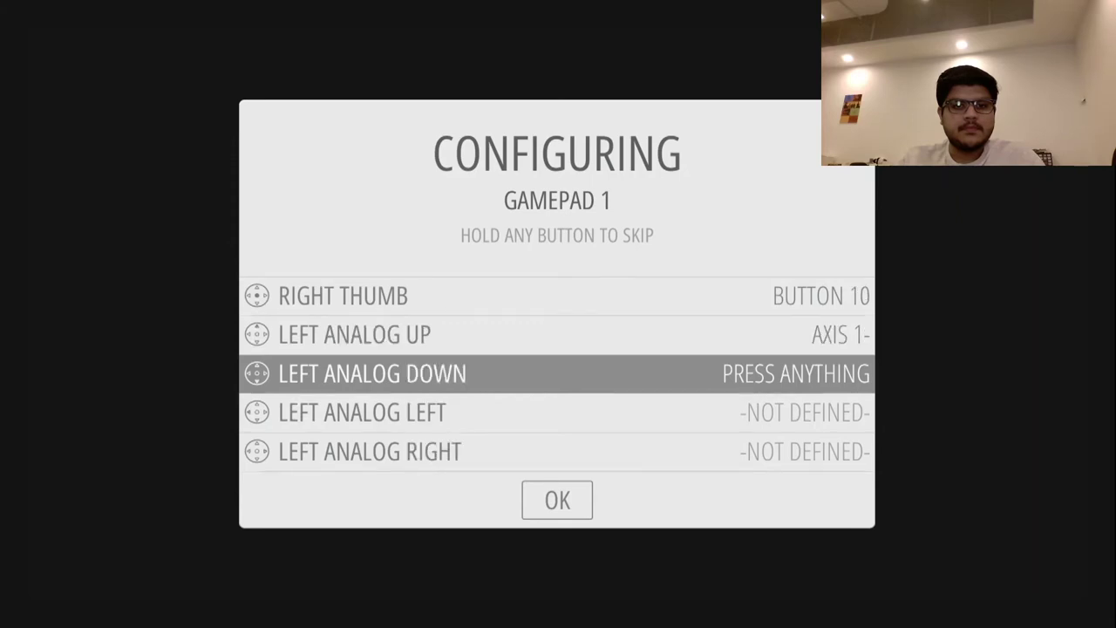
{"action": "key", "text": "Down"}
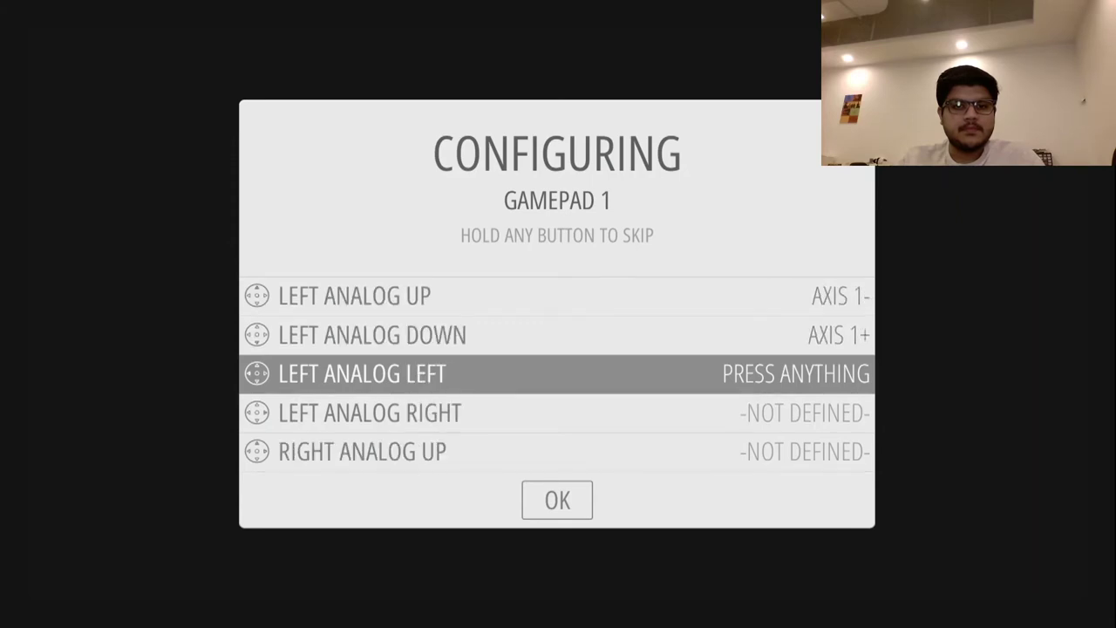
{"action": "key", "text": "Left"}
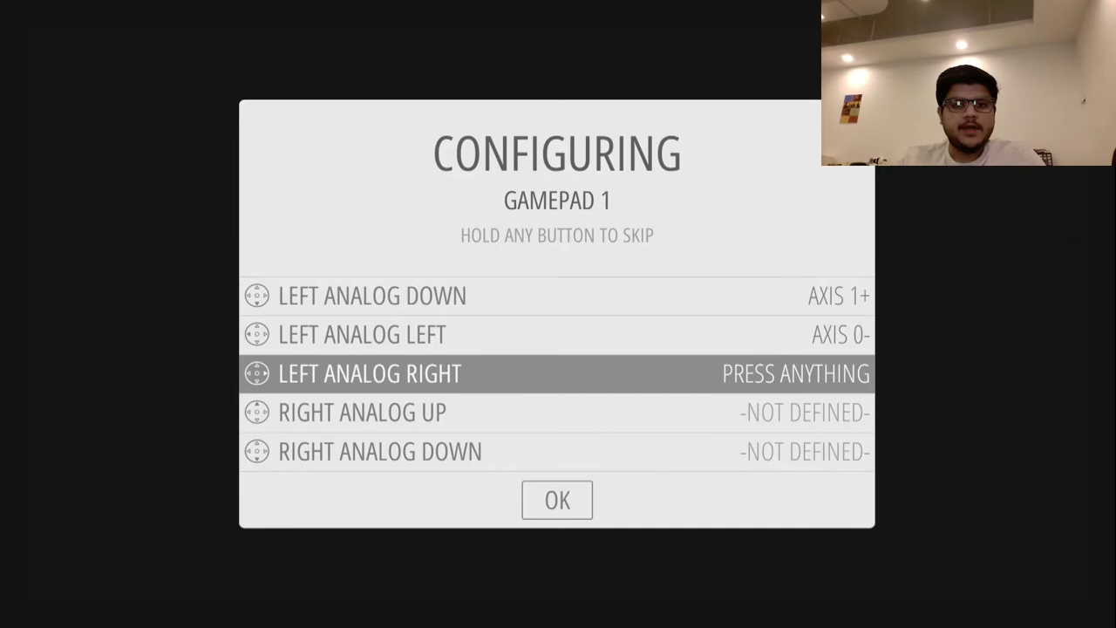
{"action": "key", "text": "Right"}
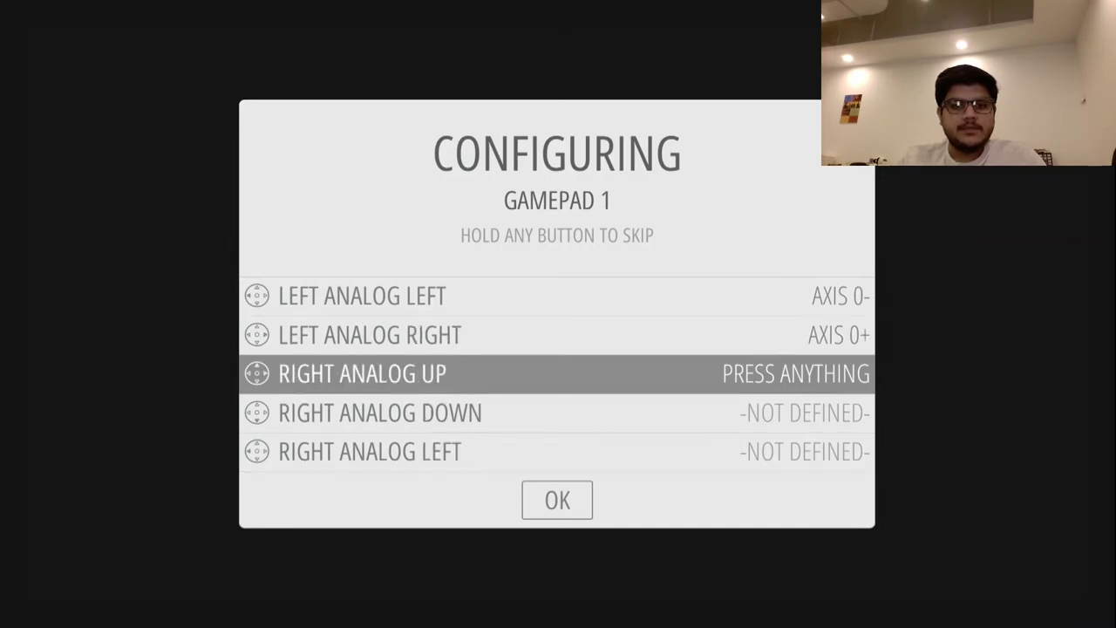
- Map right analog up, down, left and right to axis 4-, 4+, 3- and 3+, assign Hotkey Enable to button 8, and accept the configuration
{"action": "key", "text": "Up"}
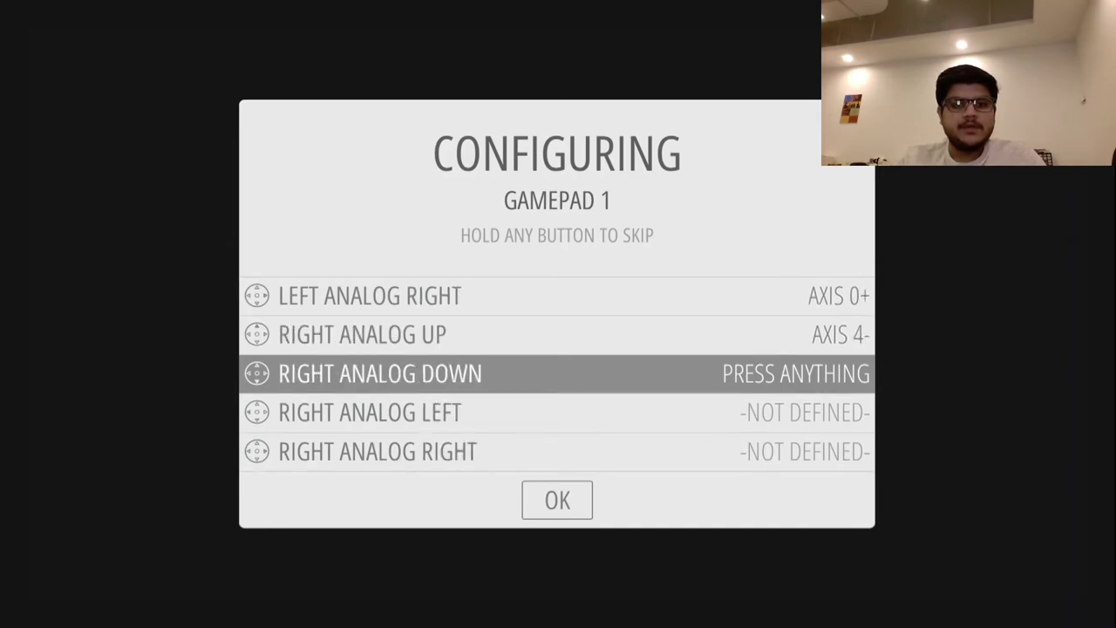
{"action": "key", "text": "Down"}
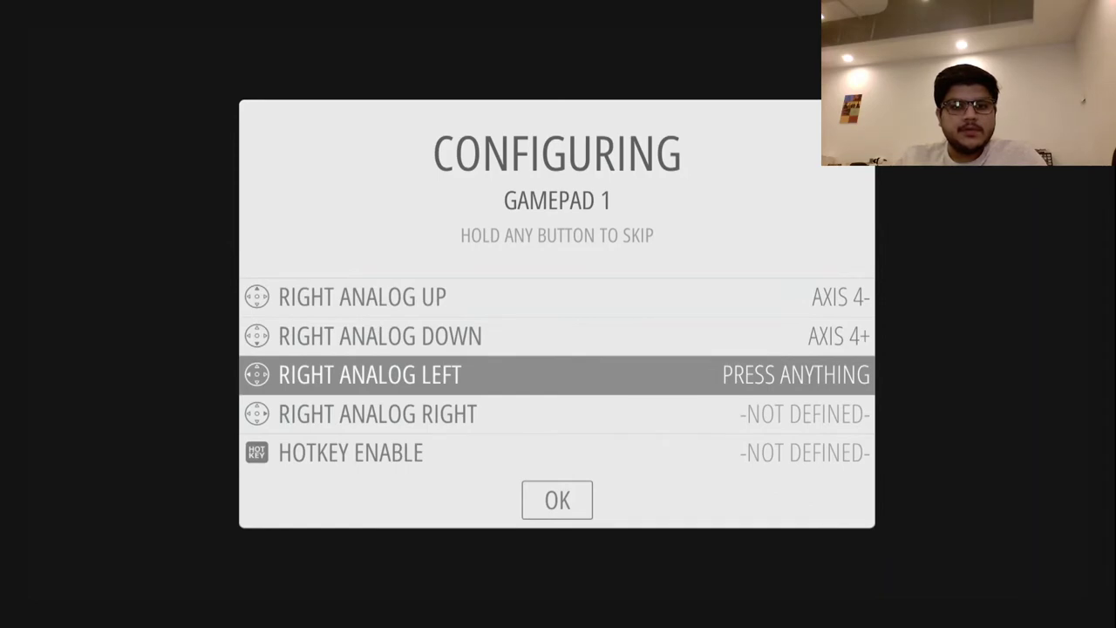
{"action": "key", "text": "Left"}
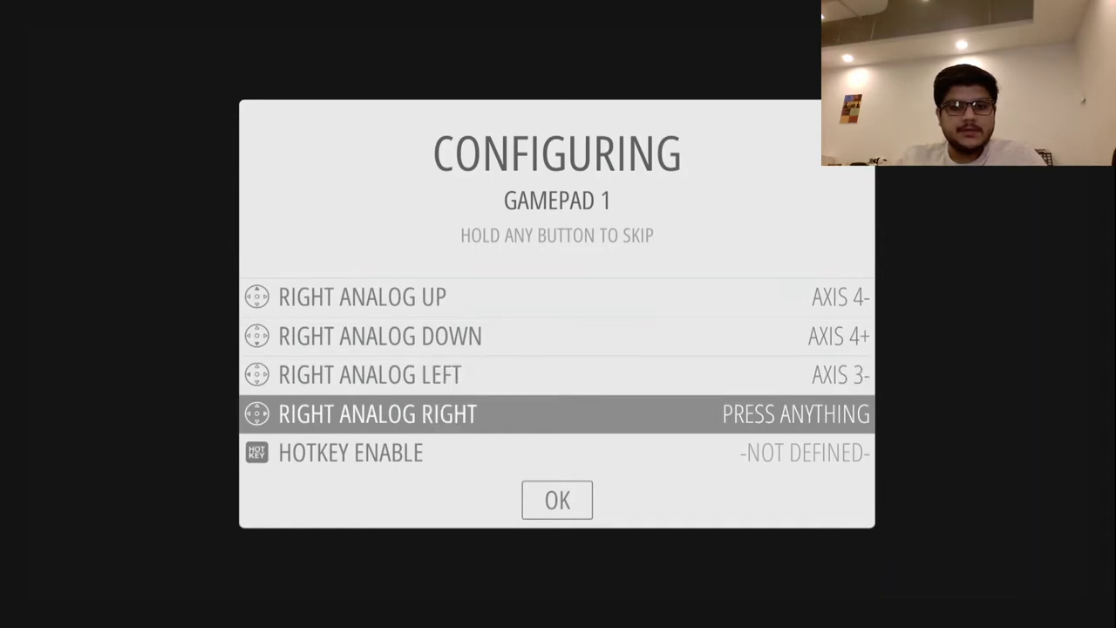
{"action": "key", "text": "Right"}
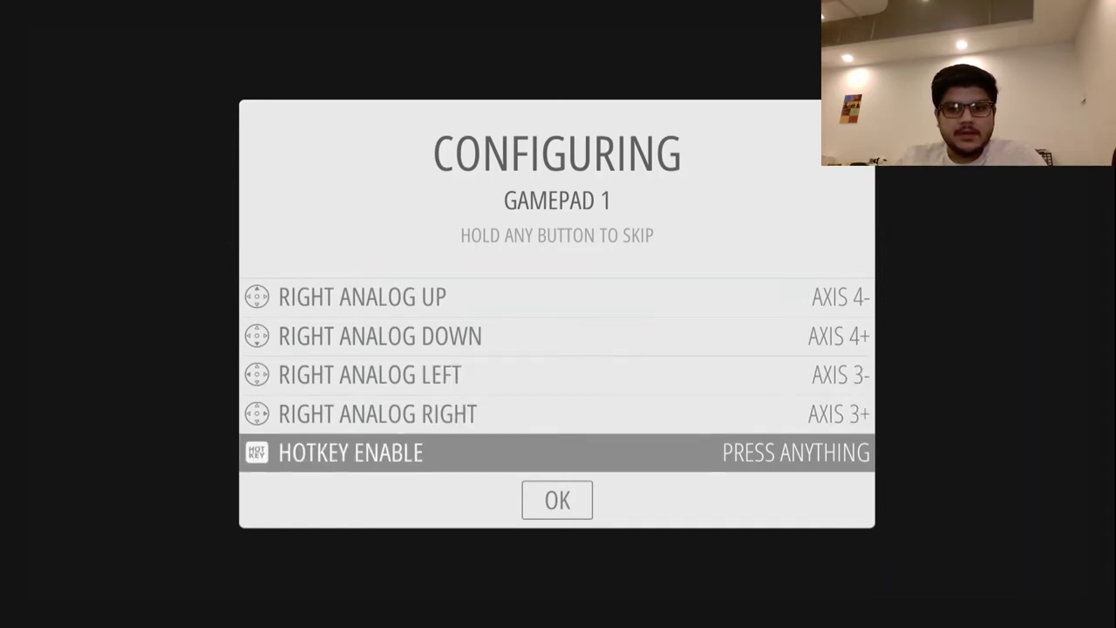
{"action": "key", "text": "Return"}
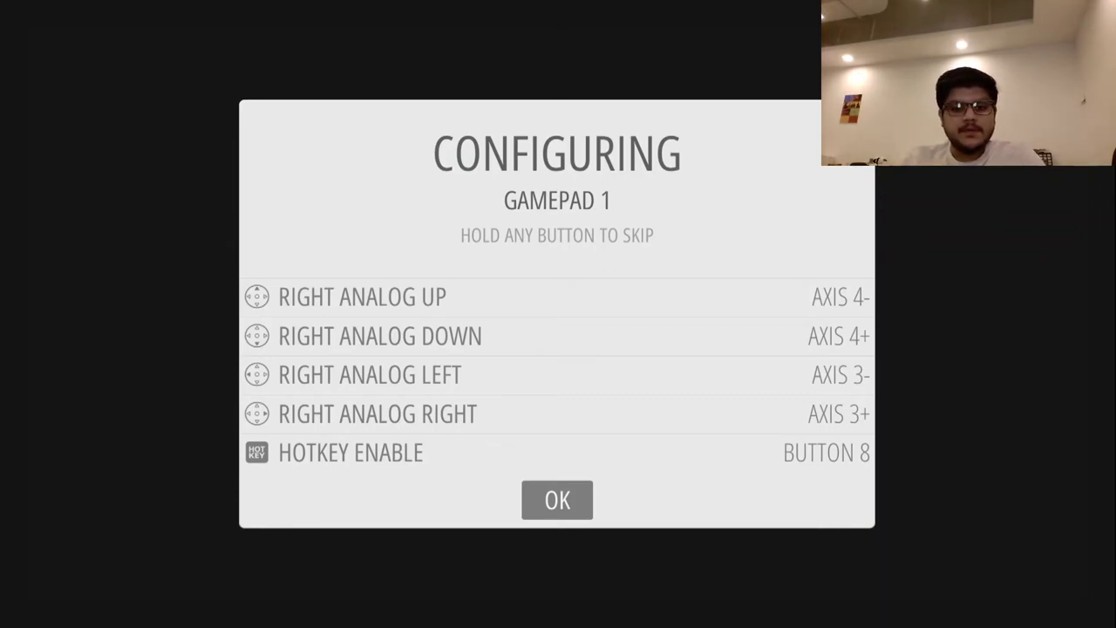
{"action": "key", "text": "Return"}
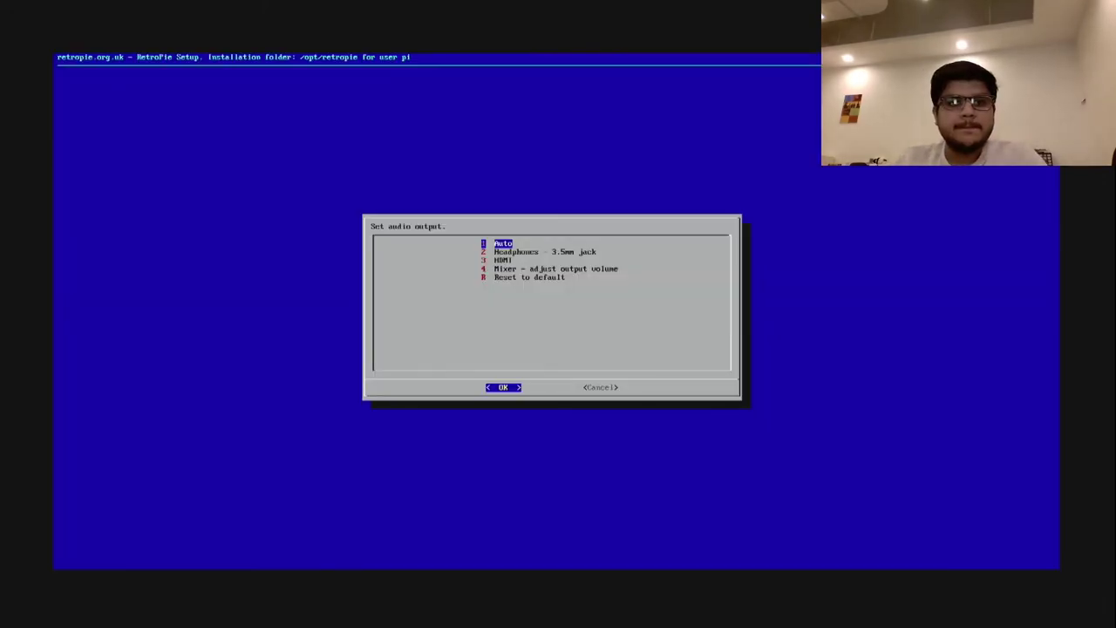
- Look over the audio output choices, set the audio output to Auto, and return to the RetroPie configuration list
{"action": "key", "text": "Down"}
{"action": "key", "text": "Down"}
{"action": "key", "text": "Down"}
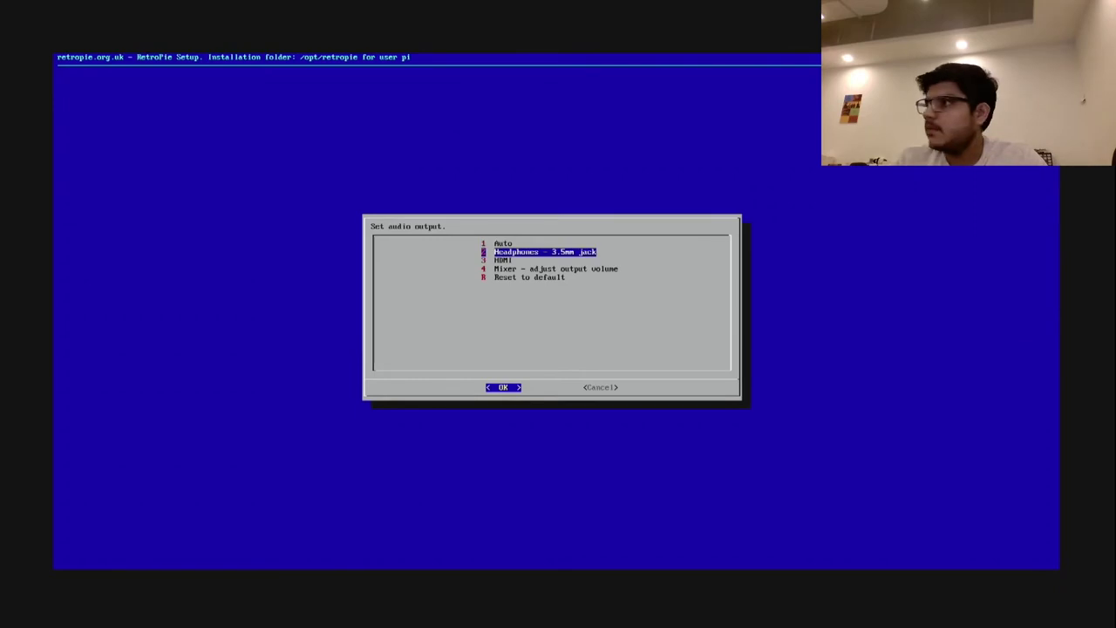
{"action": "key", "text": "Up"}
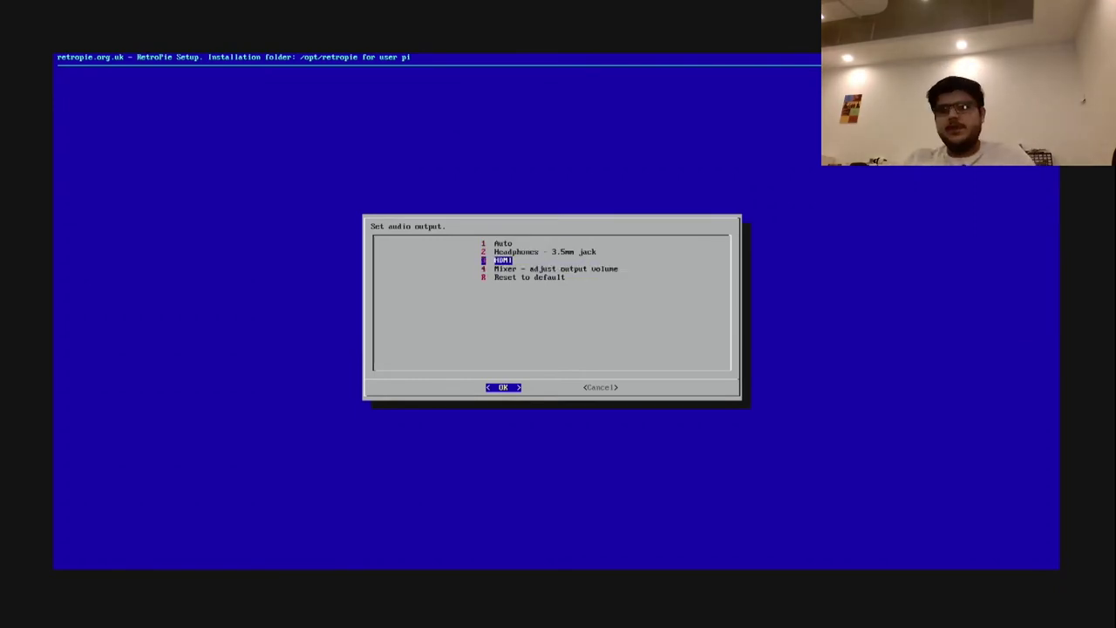
{"action": "key", "text": "Up"}
{"action": "key", "text": "Up"}
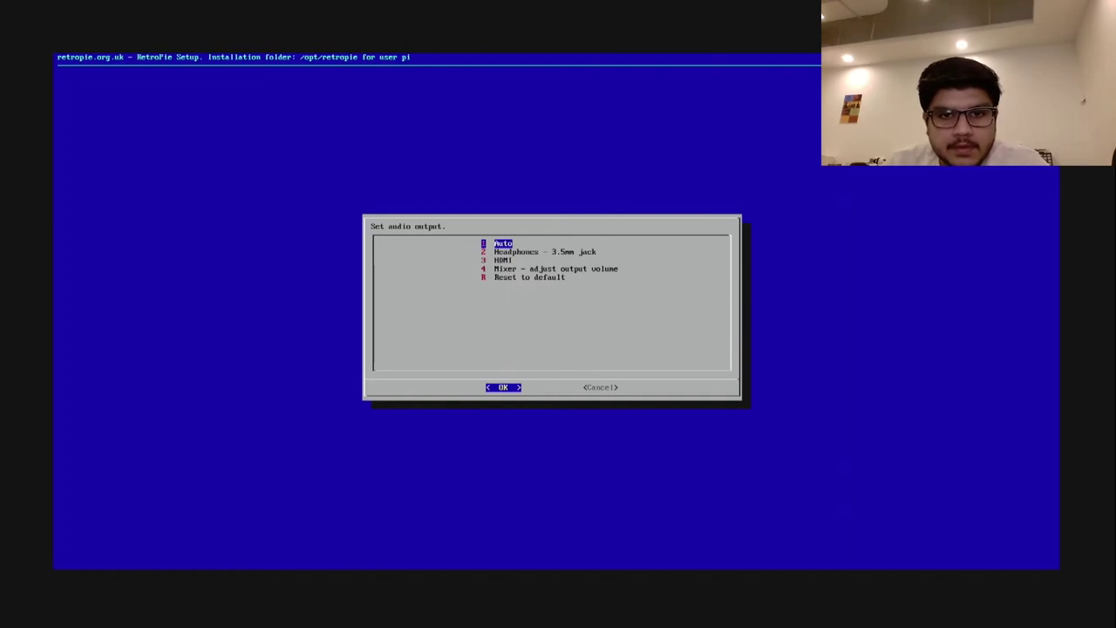
{"action": "key", "text": "Down"}
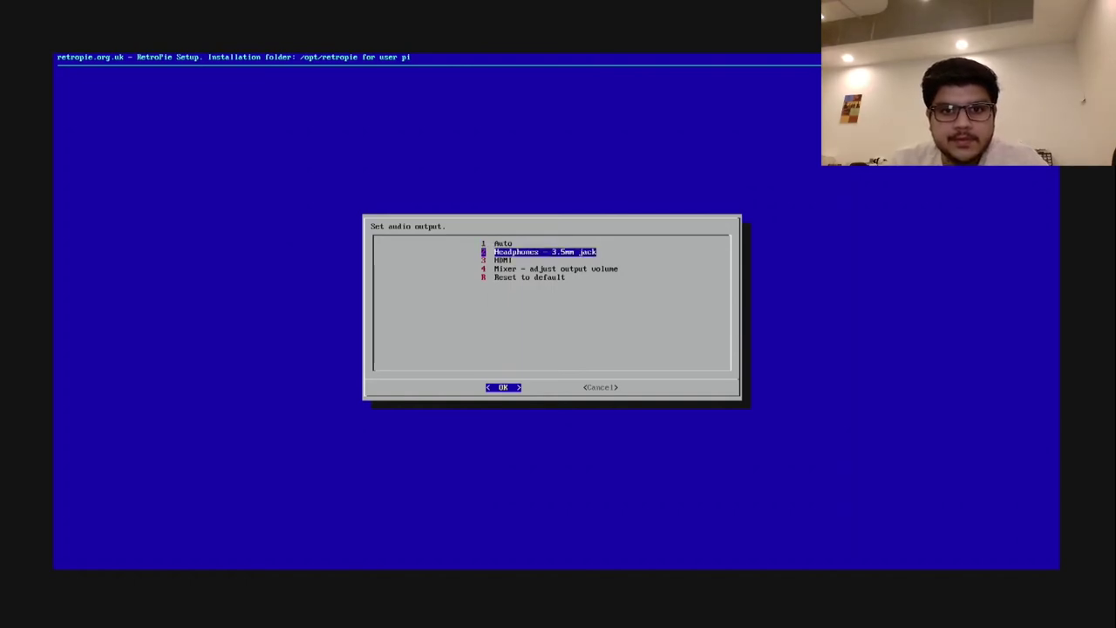
{"action": "key", "text": "Down"}
{"action": "key", "text": "Down"}
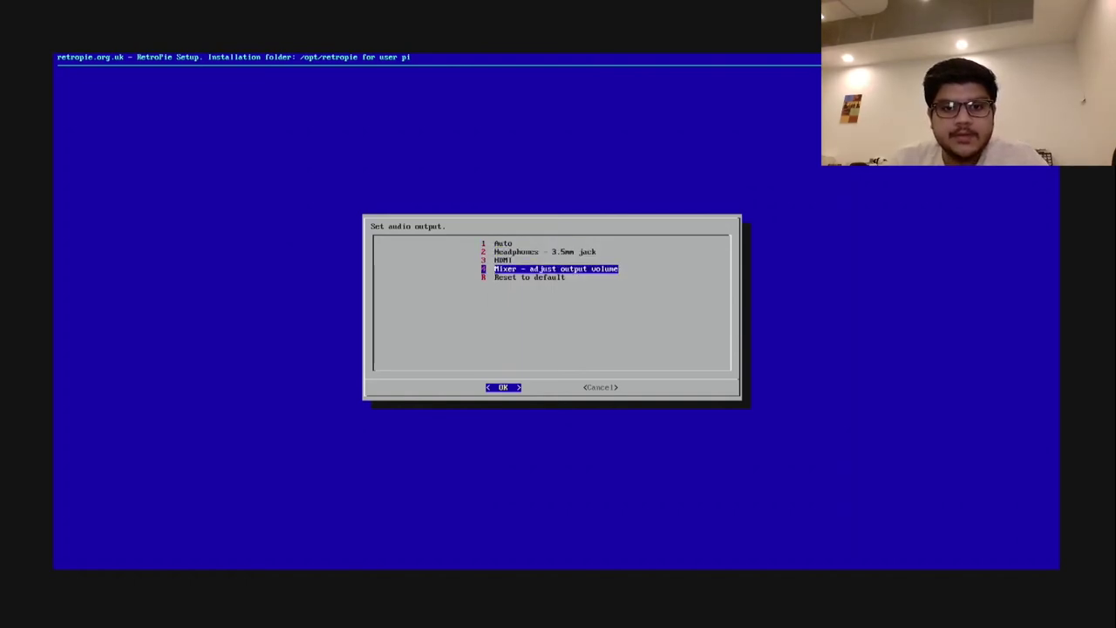
{"action": "key", "text": "Up"}
{"action": "key", "text": "Up"}
{"action": "key", "text": "Up"}
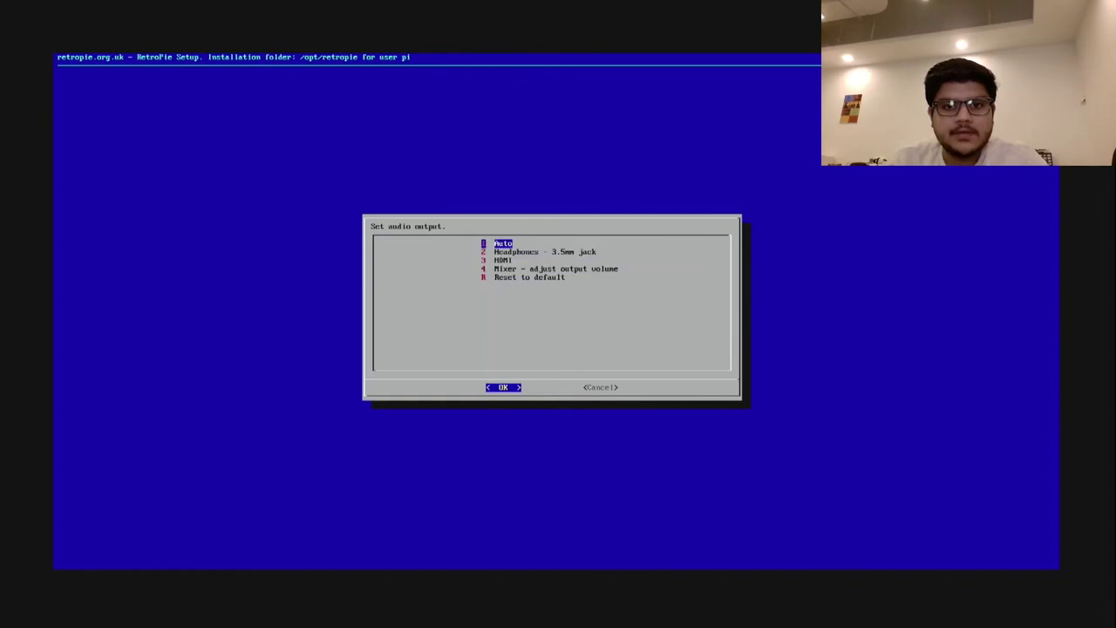
{"action": "key", "text": "Return"}
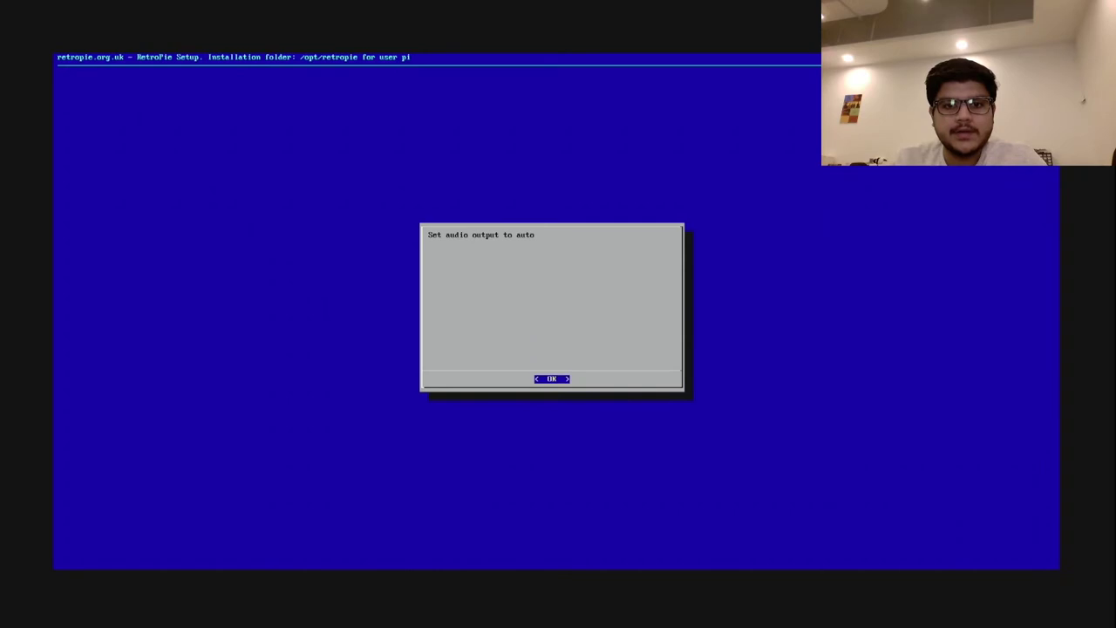
{"action": "key", "text": "Return"}
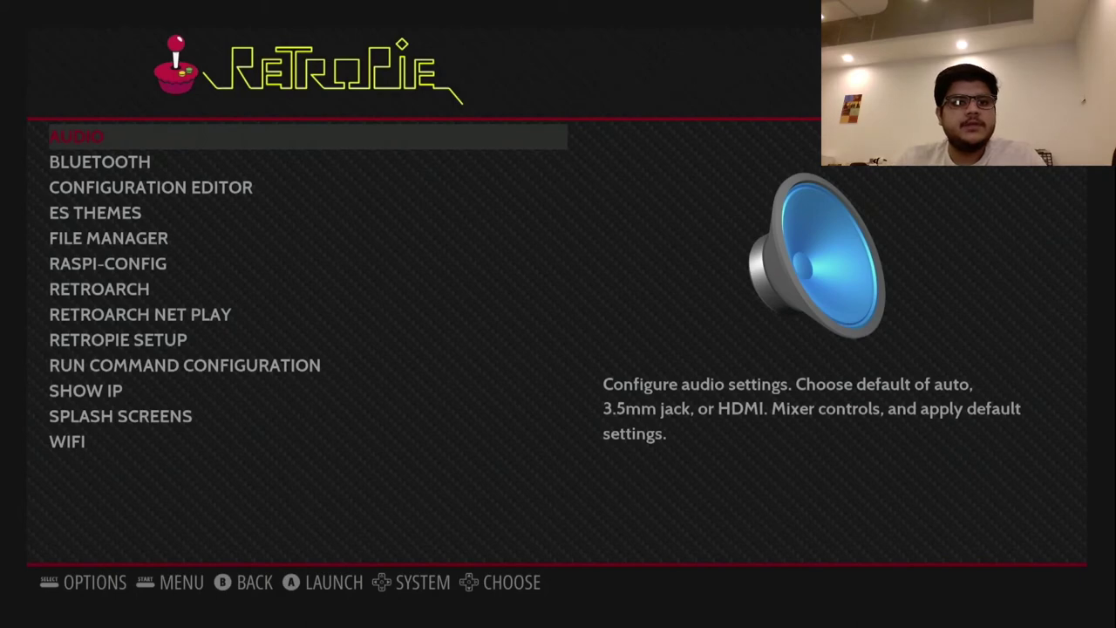
- Go through the RetroPie configuration entries from Audio to WiFi and examine their descriptions
{"action": "key", "text": "Down"}
{"action": "key", "text": "Down"}
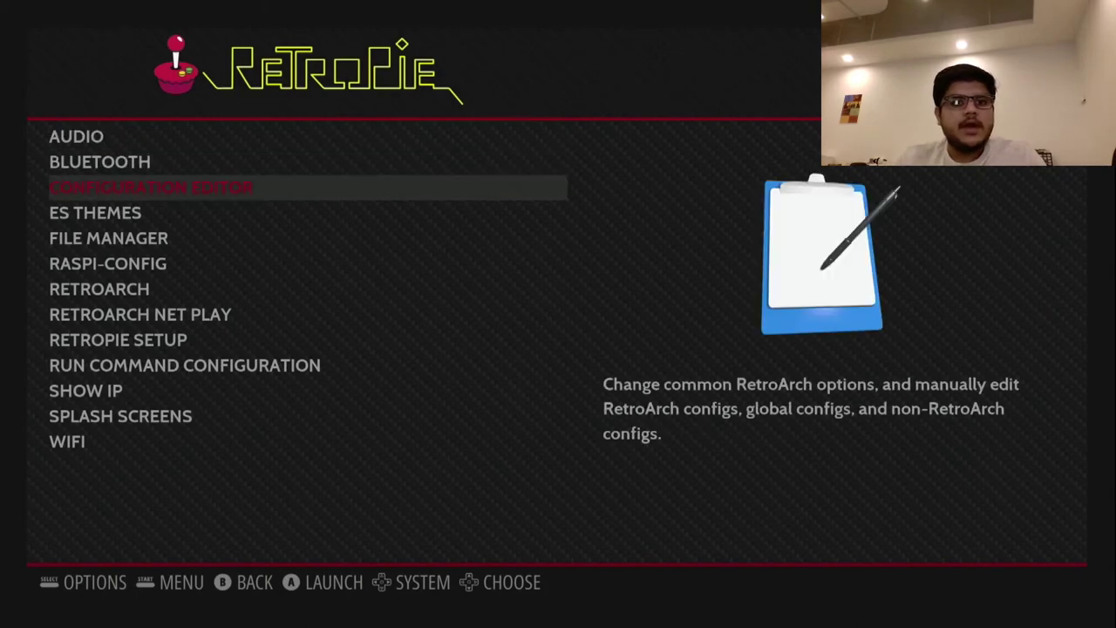
{"action": "key", "text": "Up"}
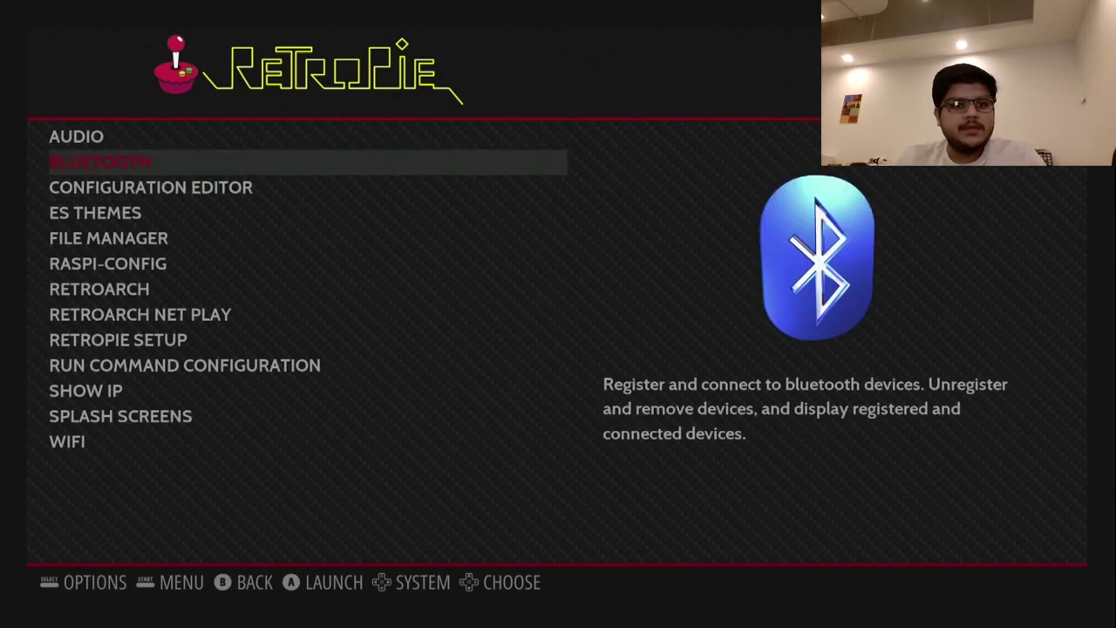
{"action": "key", "text": "Down"}
{"action": "key", "text": "Down"}
{"action": "key", "text": "Down"}
{"action": "key", "text": "Down"}
{"action": "key", "text": "Down"}
{"action": "key", "text": "Down"}
{"action": "key", "text": "Down"}
{"action": "key", "text": "Down"}
{"action": "key", "text": "Down"}
{"action": "key", "text": "Down"}
{"action": "key", "text": "Down"}
{"action": "key", "text": "Down"}
{"action": "key", "text": "Down"}
{"action": "key", "text": "Down"}
{"action": "key", "text": "Down"}
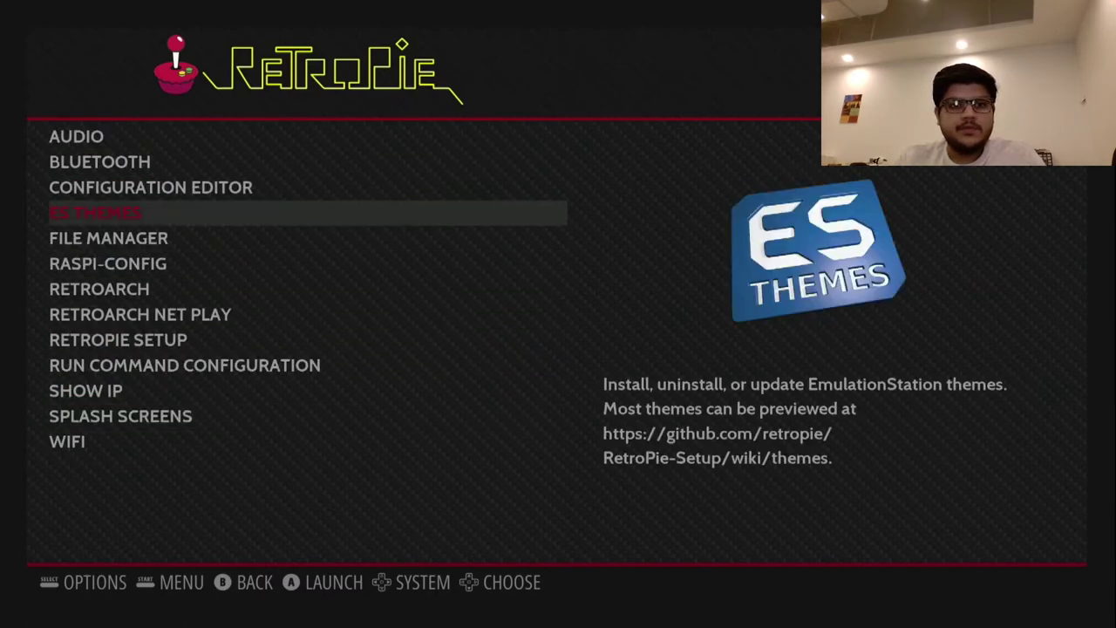
{"action": "key", "text": "Up"}
{"action": "key", "text": "Up"}
{"action": "key", "text": "Up"}
{"action": "key", "text": "Up"}
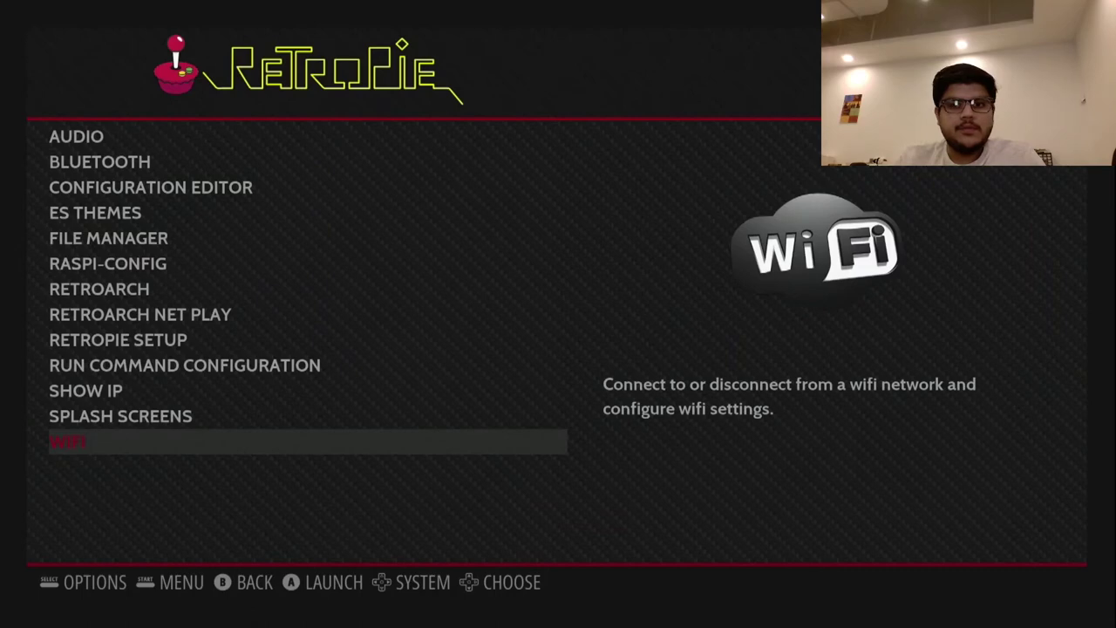
{"action": "key", "text": "Up"}
{"action": "key", "text": "Down"}
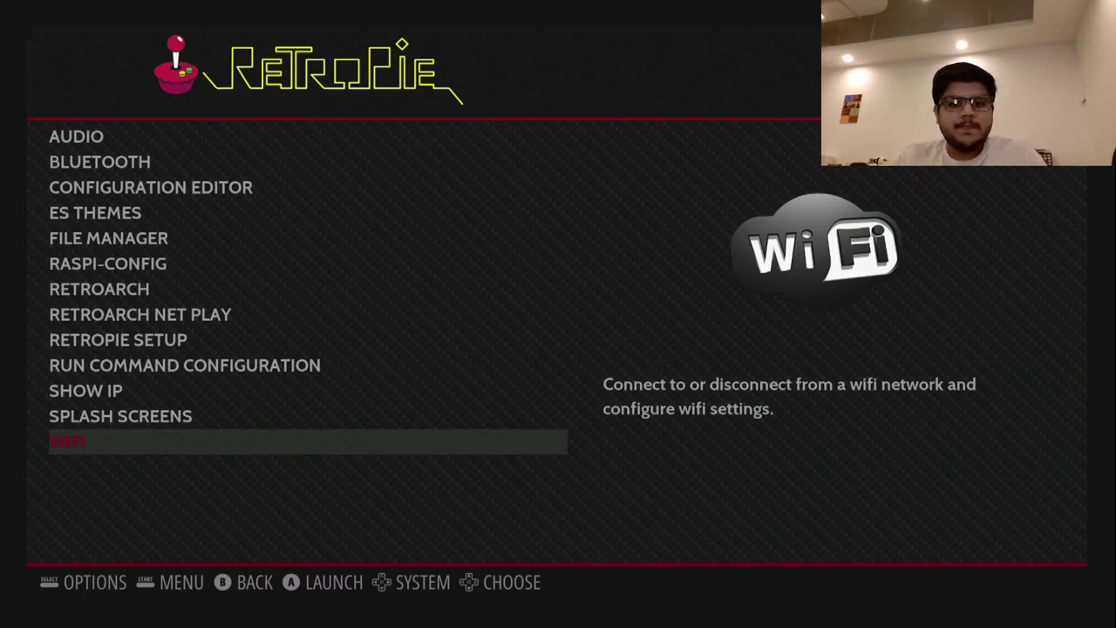
- Open the WiFi configuration without launching raspi-config, review its connection options, and exit it
{"action": "key", "text": "Return"}
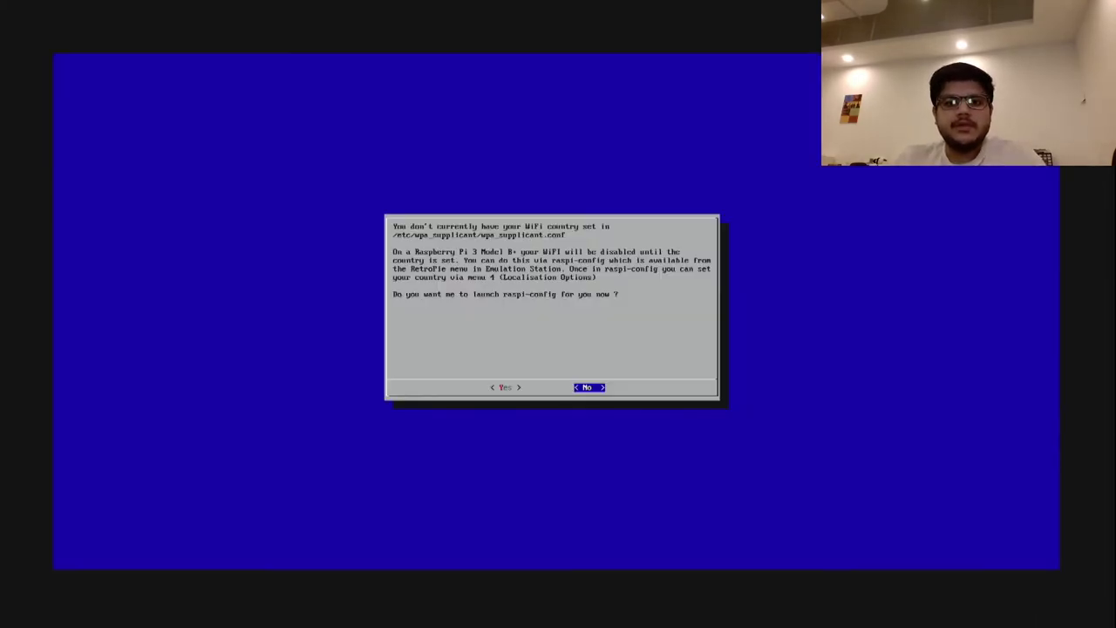
{"action": "key", "text": "Return"}
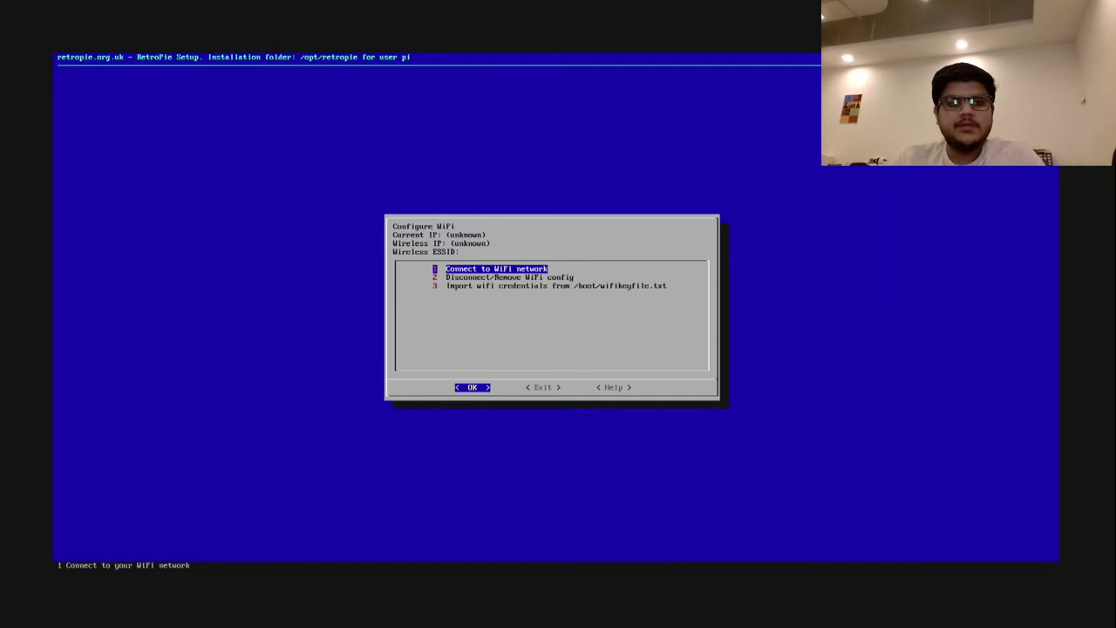
{"action": "key", "text": "Right"}
{"action": "key", "text": "Left"}
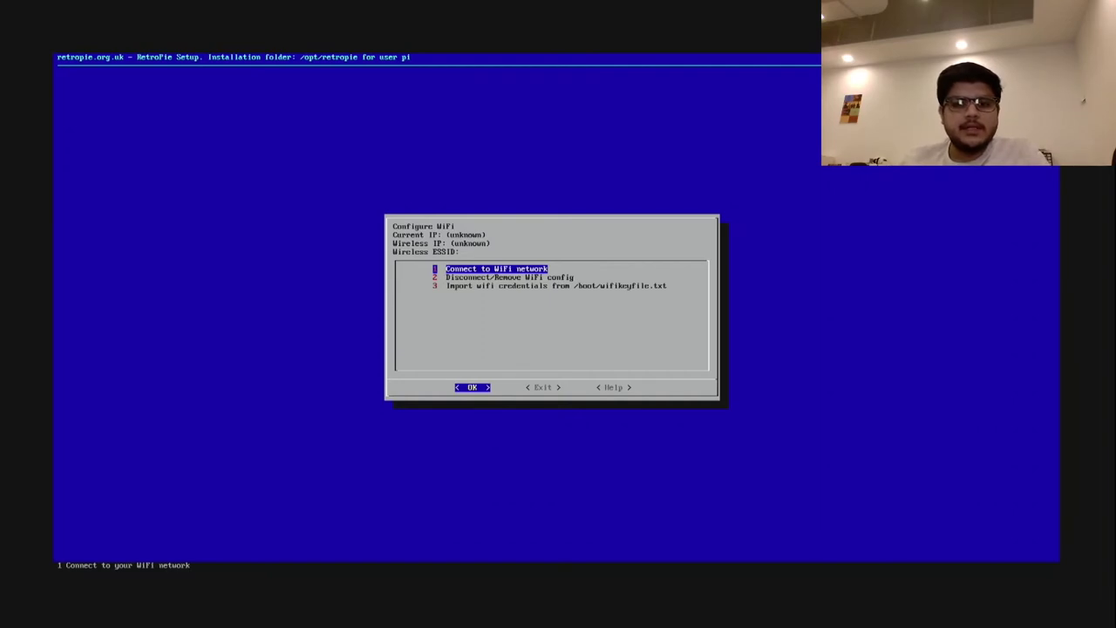
{"action": "key", "text": "Right"}
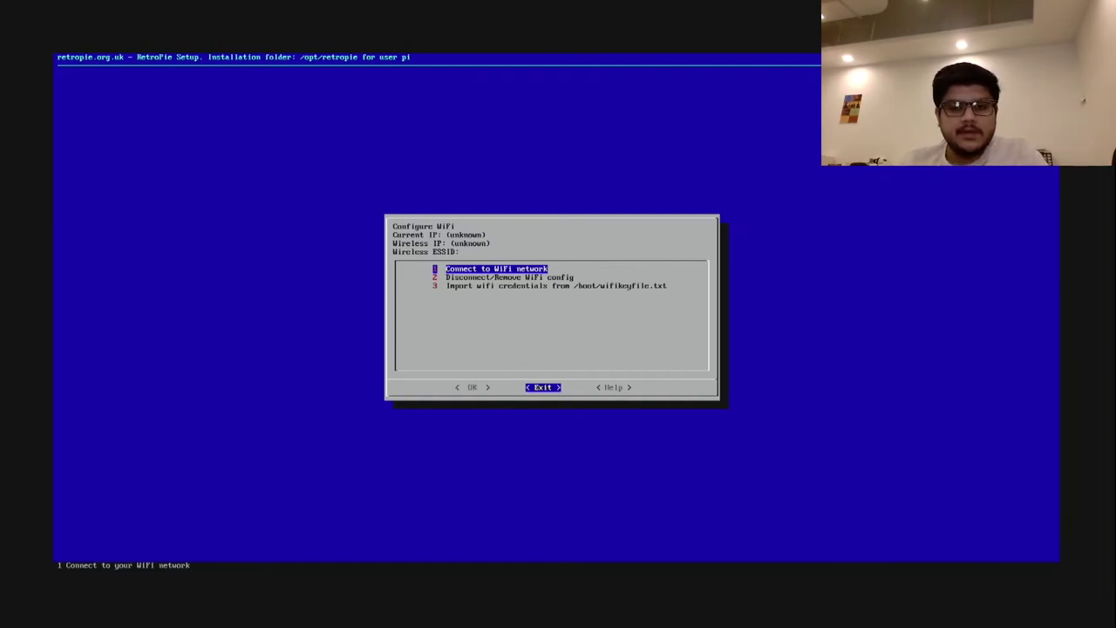
{"action": "key", "text": "Return"}
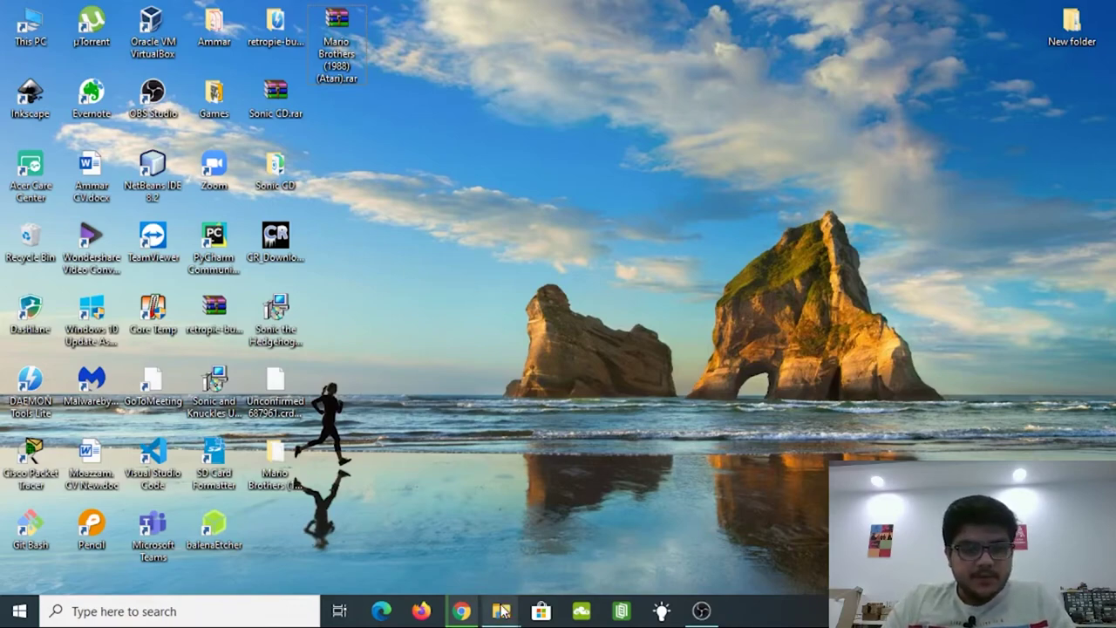
- Switch to Chrome and open the Mario Brothers (1988) (Atari) page from Rom Hustler's Atari 7800 list
{"action": "left_click", "coordinate": [461, 610]}
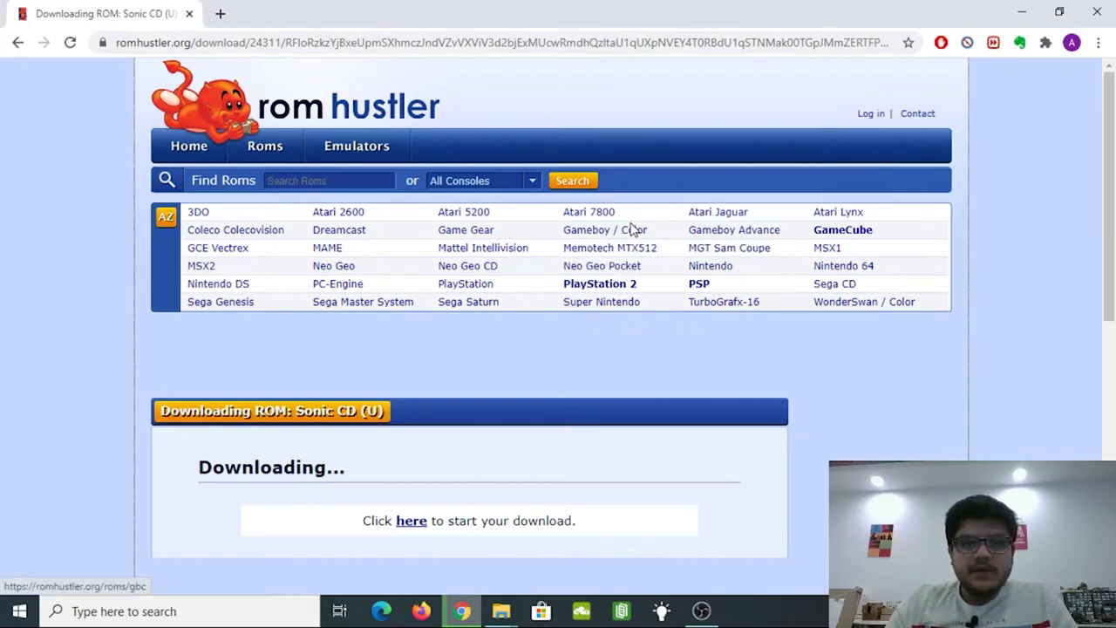
{"action": "triple_click", "coordinate": [601, 225]}
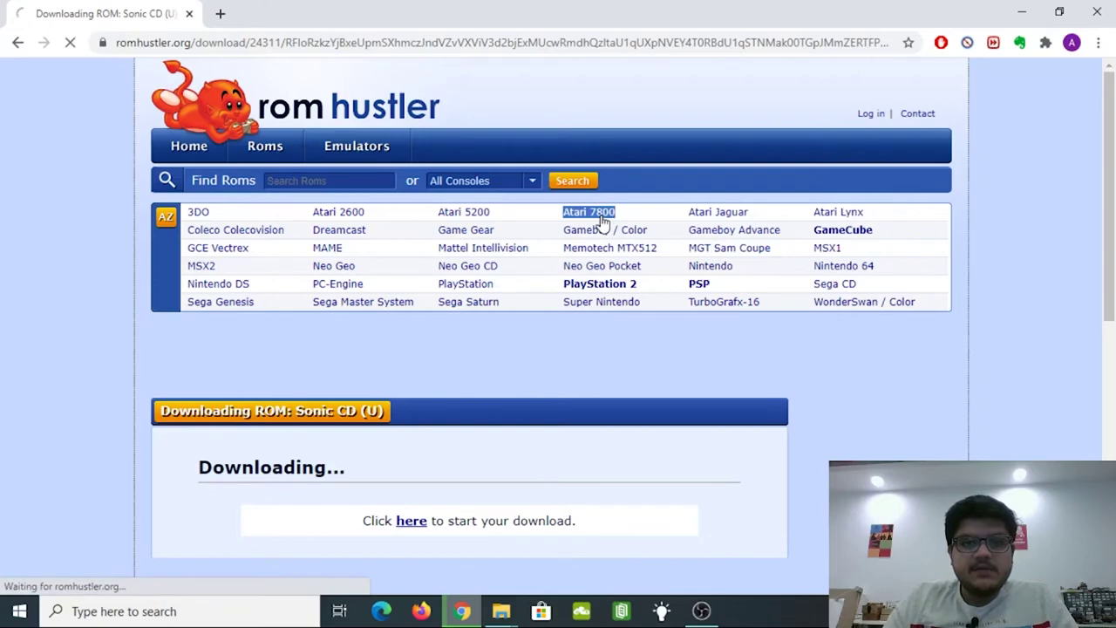
{"action": "scroll", "coordinate": [585, 264], "scroll_direction": "down", "scroll_amount": 2}
{"action": "scroll", "coordinate": [585, 264], "scroll_direction": "down", "scroll_amount": 3}
{"action": "triple_click", "coordinate": [281, 227]}
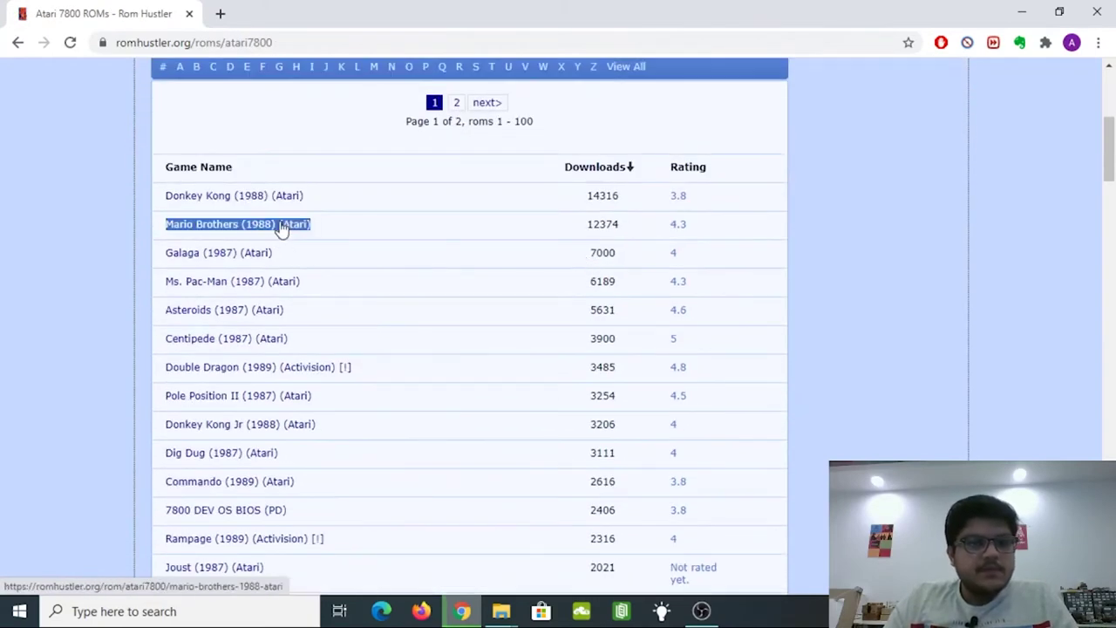
{"action": "triple_click", "coordinate": [264, 228]}
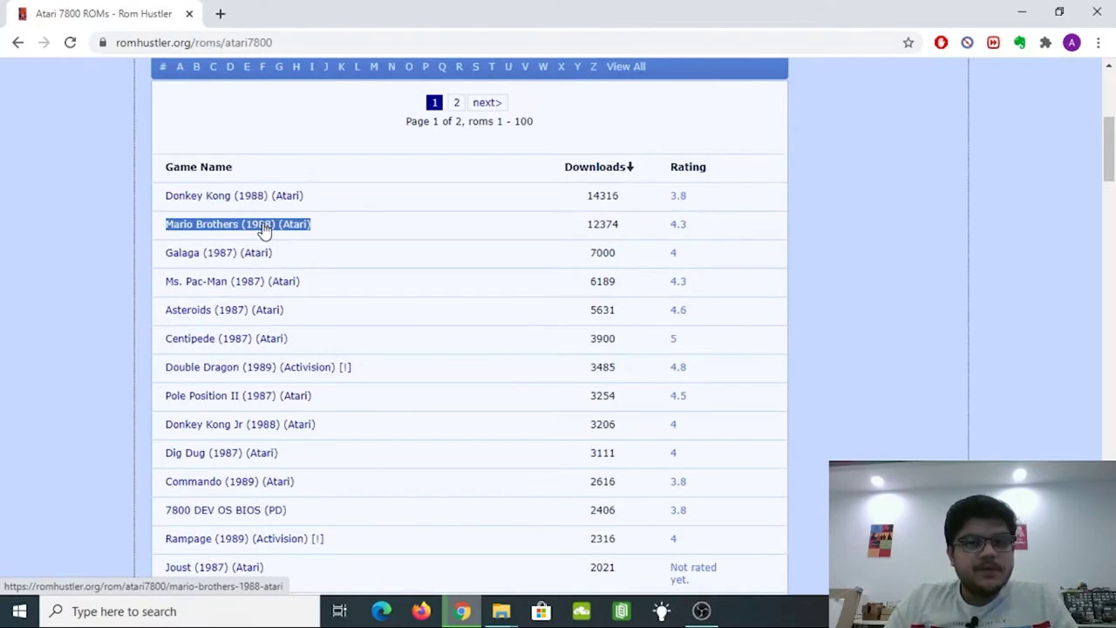
{"action": "left_click", "coordinate": [264, 229]}
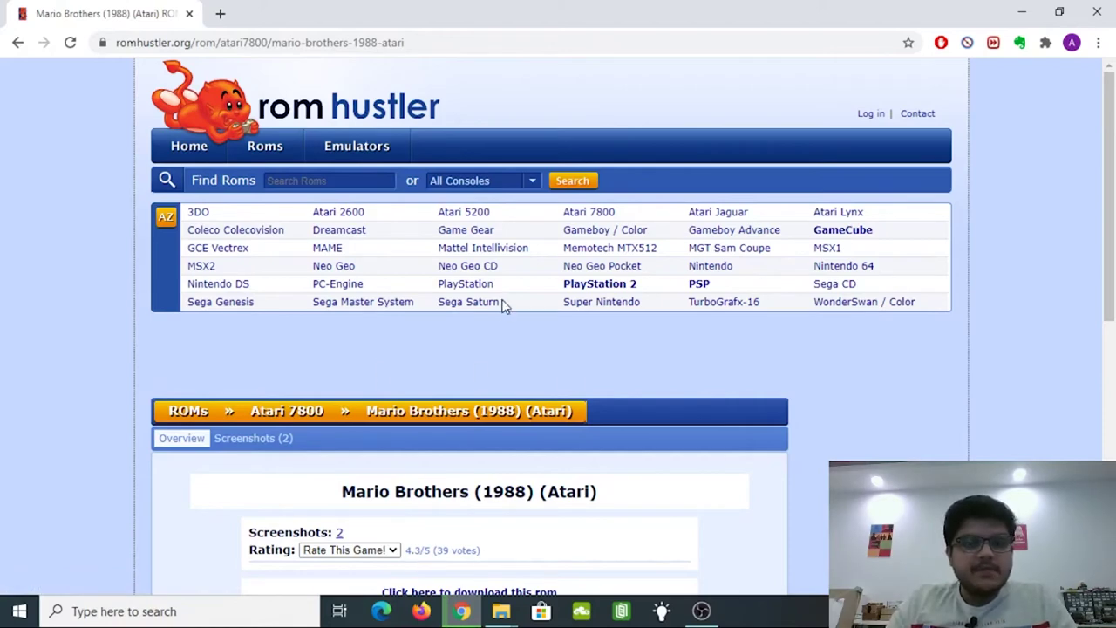
- Open the download page for the Mario Brothers (1988) (Atari) ROM and wait for the link that starts the download
{"action": "scroll", "coordinate": [504, 305], "scroll_direction": "down", "scroll_amount": 1}
{"action": "scroll", "coordinate": [504, 305], "scroll_direction": "down", "scroll_amount": 2}
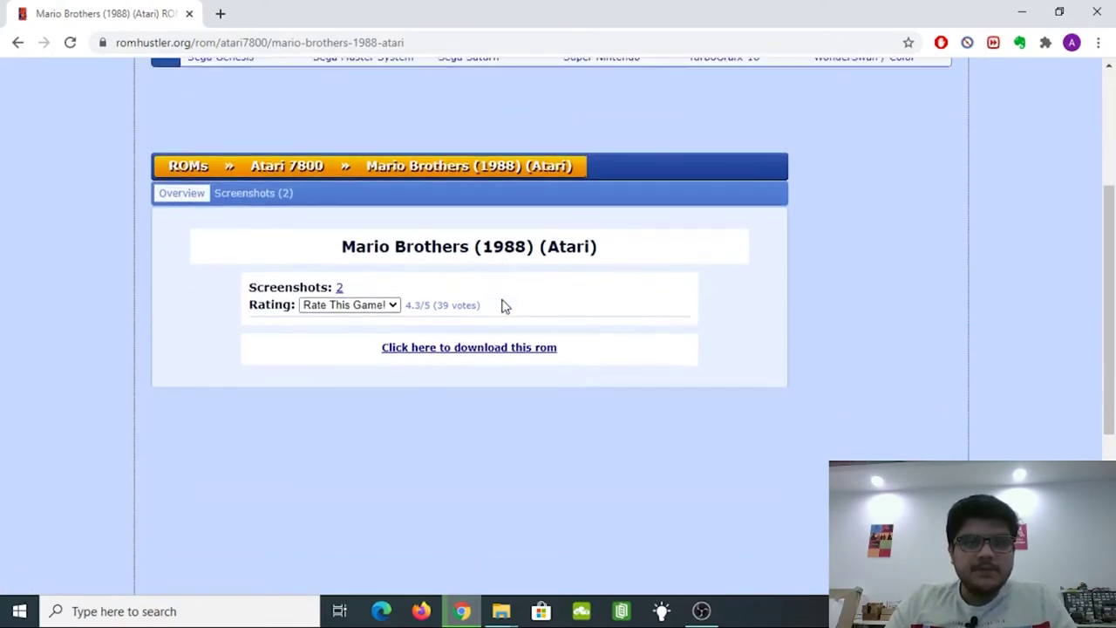
{"action": "scroll", "coordinate": [504, 305], "scroll_direction": "up", "scroll_amount": 1}
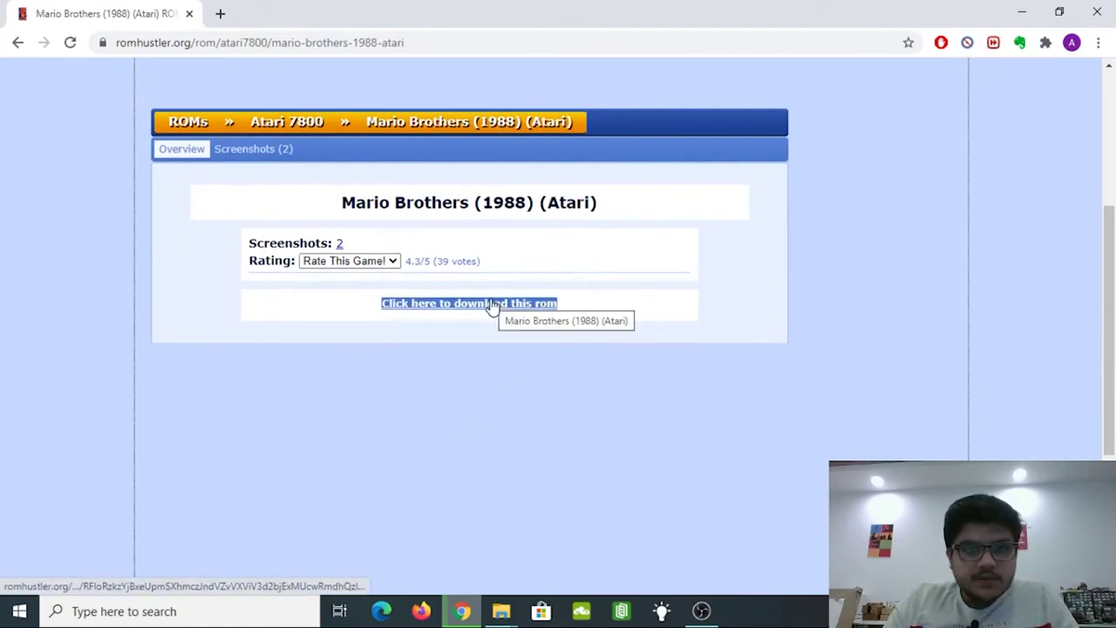
{"action": "left_click", "coordinate": [493, 306]}
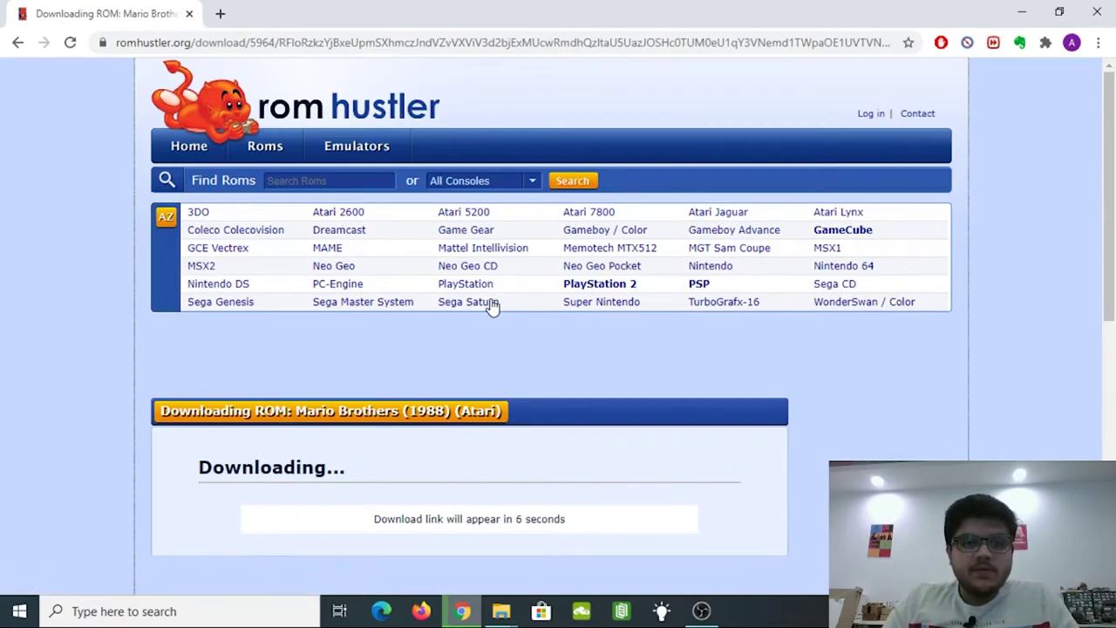
{"action": "scroll", "coordinate": [492, 305], "scroll_direction": "down", "scroll_amount": 2}
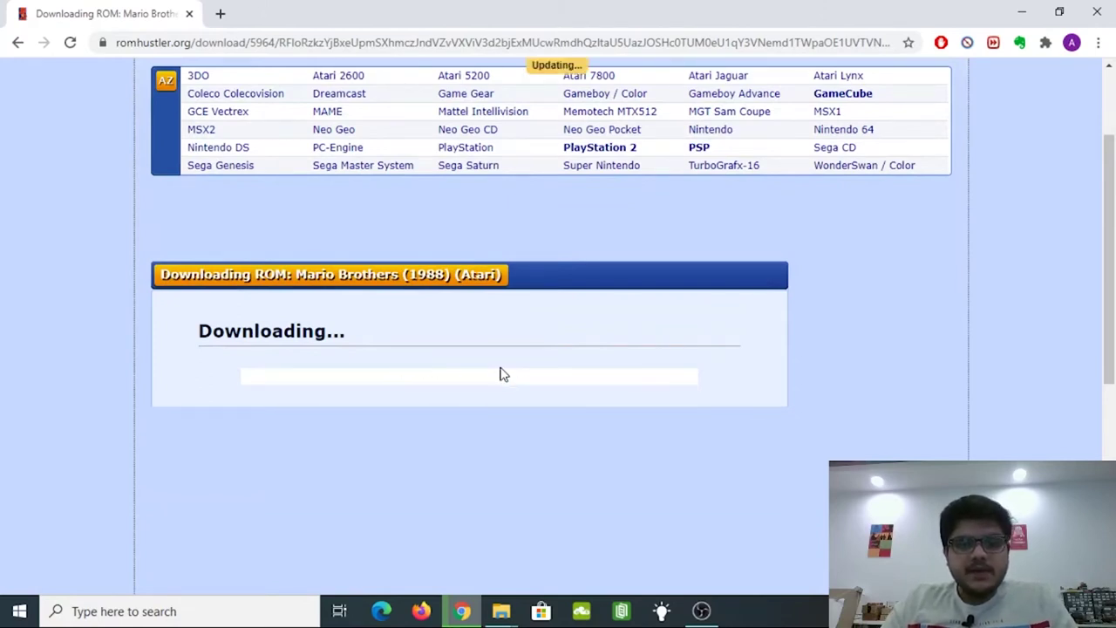
{"action": "double_click", "coordinate": [401, 390]}
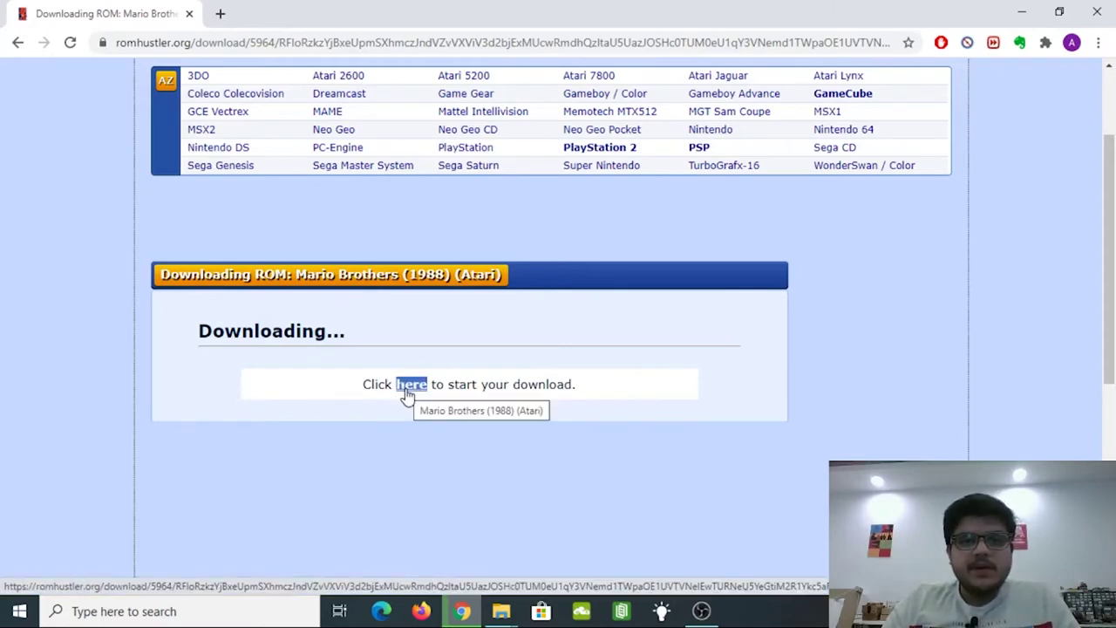
- Show the desktop and locate the Mario Brothers (1988) (Atari) archive and its extracted folder
{"action": "key", "text": "super+d"}
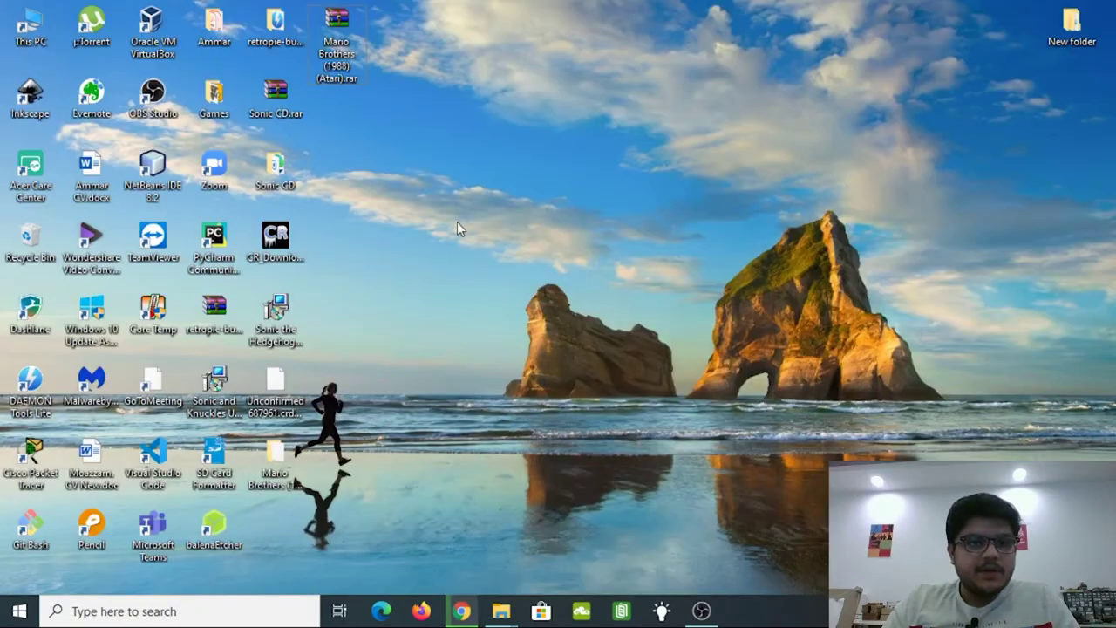
{"action": "left_click", "coordinate": [277, 466]}
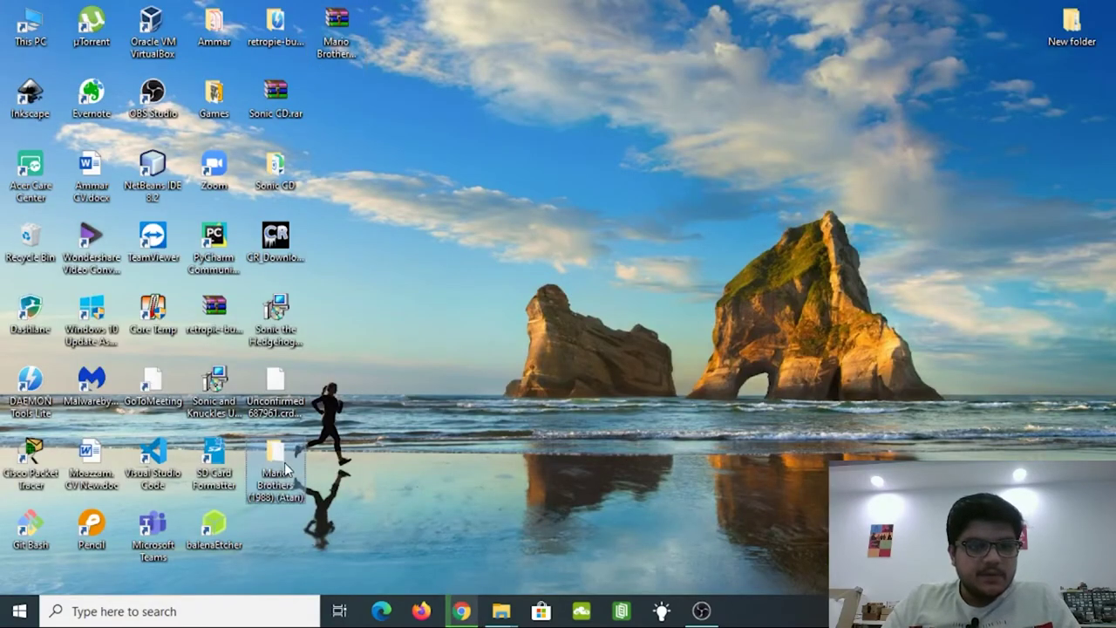
{"action": "left_click", "coordinate": [340, 48]}
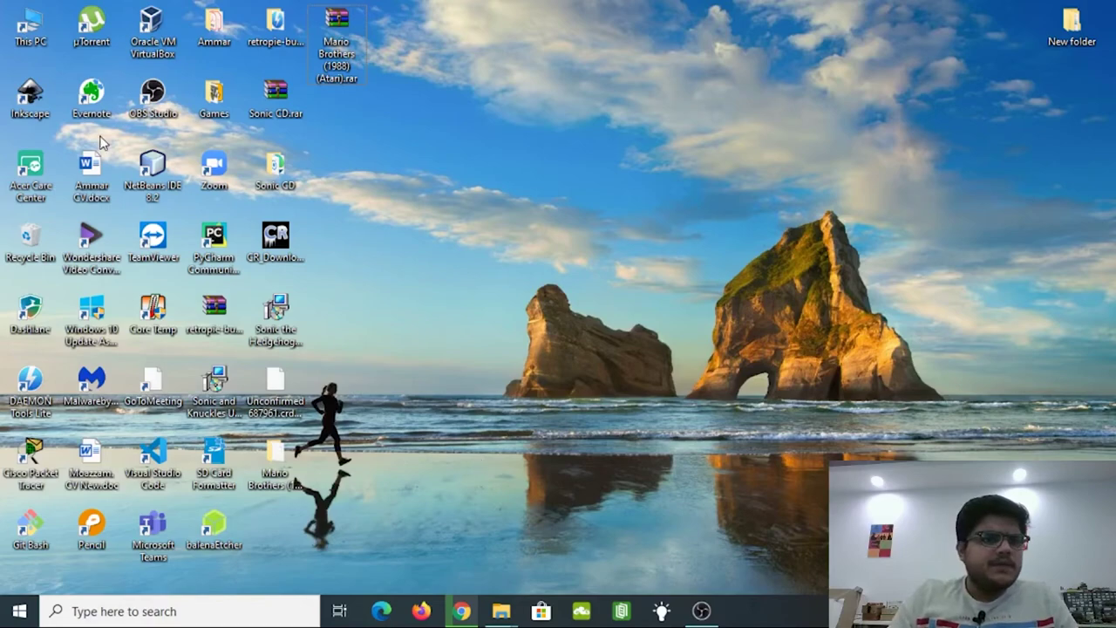
- Quick-format the removable drive (E:) from This PC with the FAT32 file system and close the Format dialog
{"action": "double_click", "coordinate": [30, 35]}
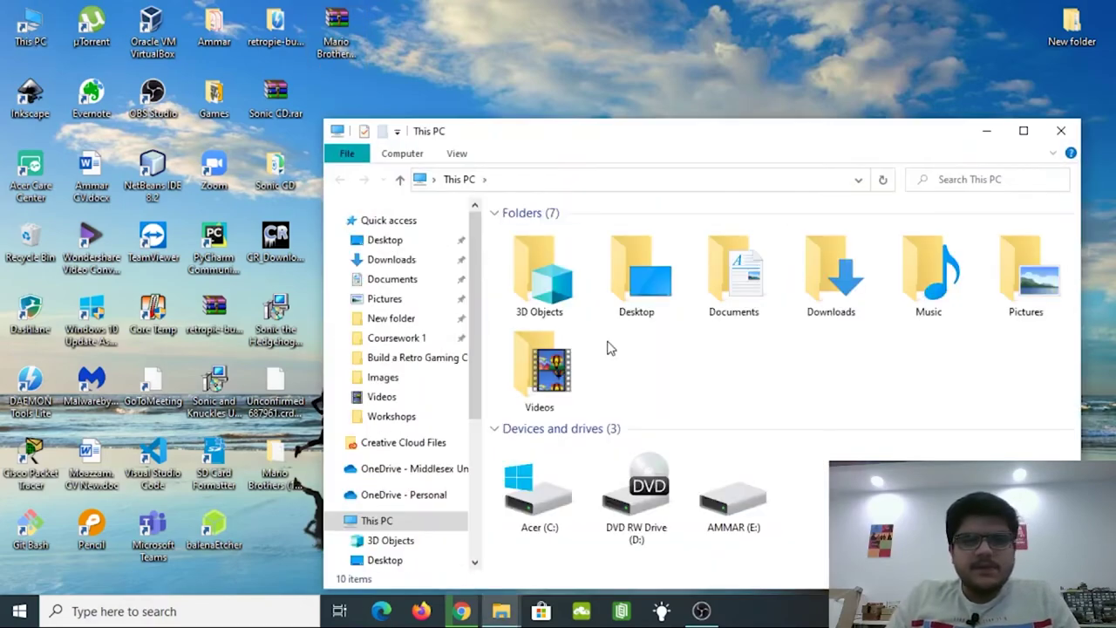
{"action": "left_click_drag", "start_coordinate": [637, 142], "coordinate": [572, 56]}
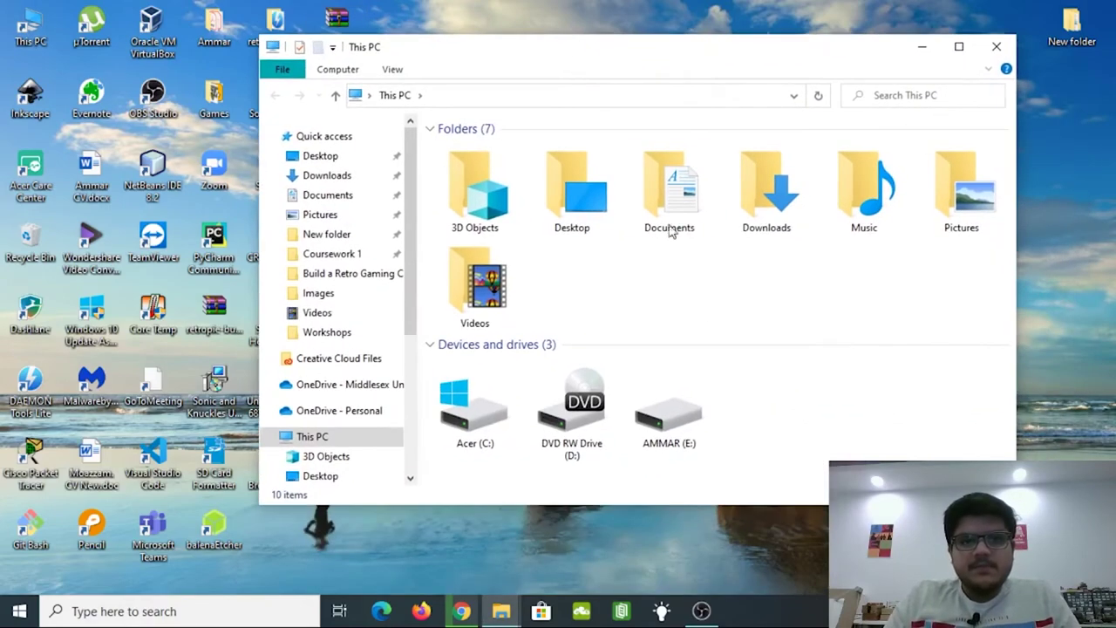
{"action": "right_click", "coordinate": [684, 429]}
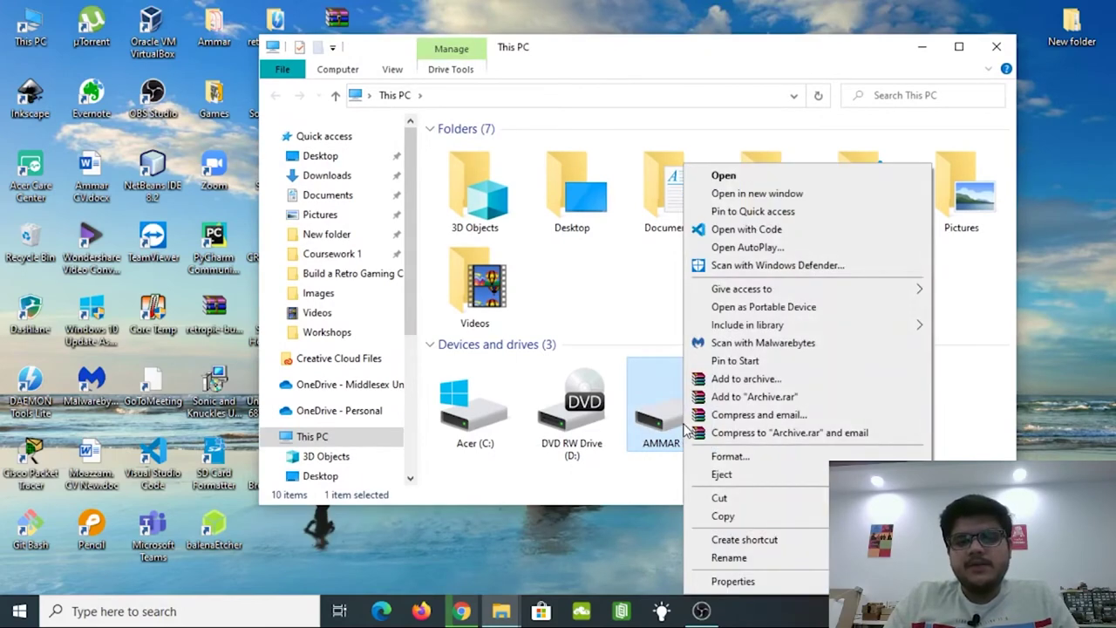
{"action": "left_click", "coordinate": [735, 460]}
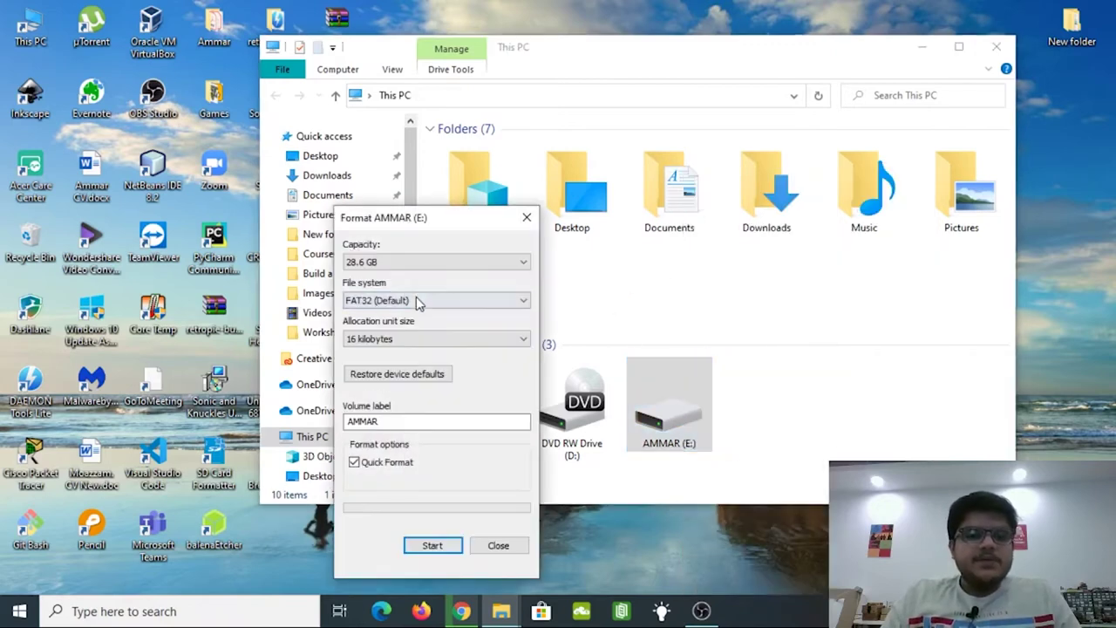
{"action": "left_click", "coordinate": [418, 300]}
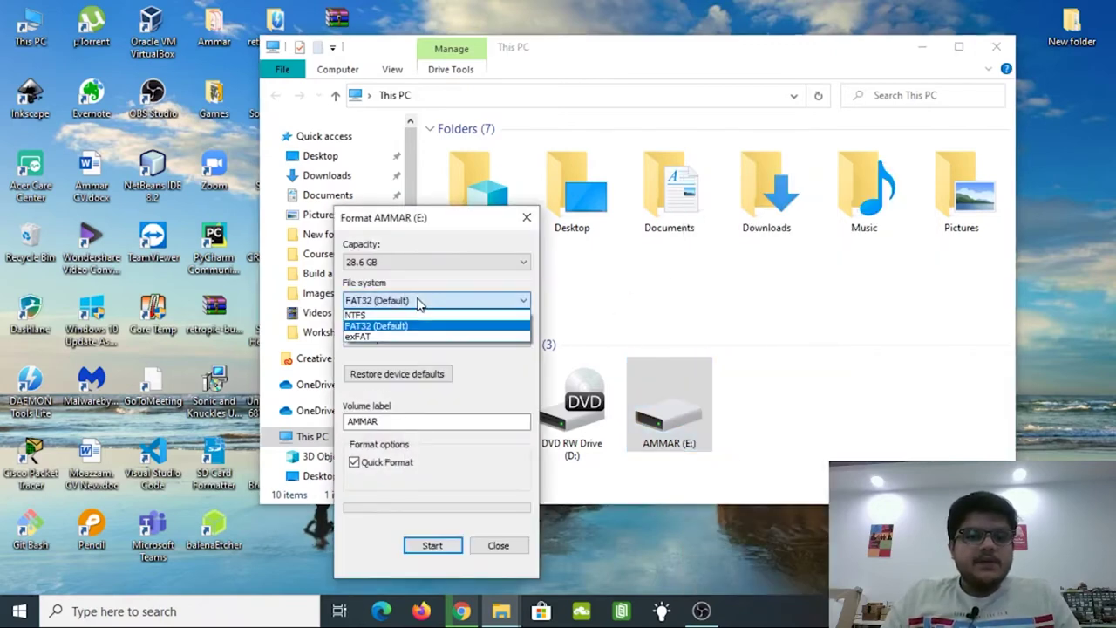
{"action": "left_click", "coordinate": [399, 326]}
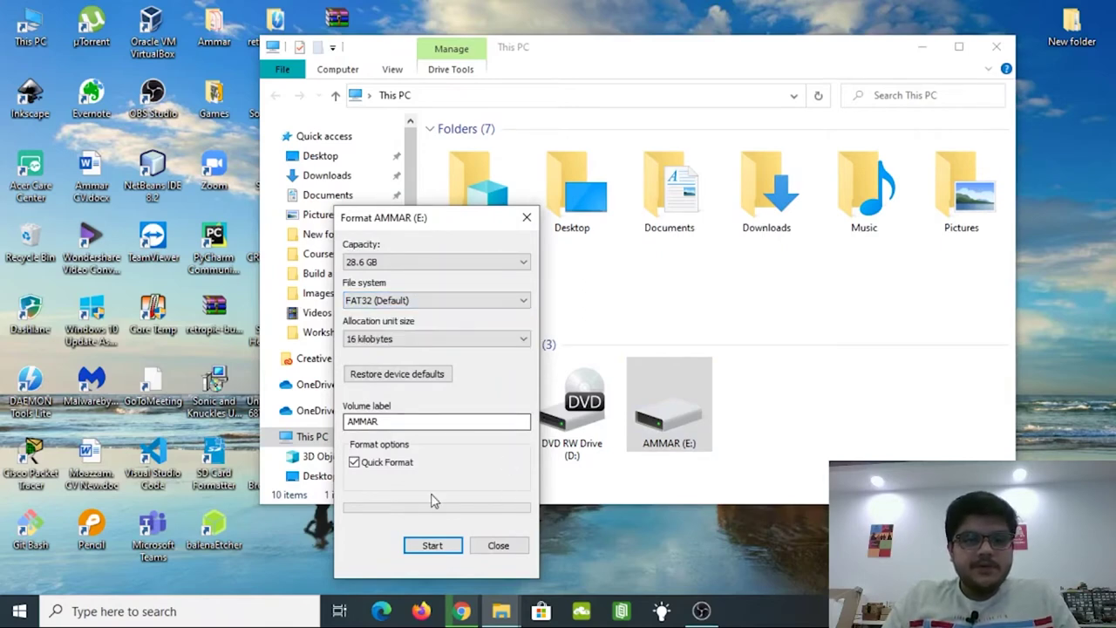
{"action": "left_click", "coordinate": [433, 544]}
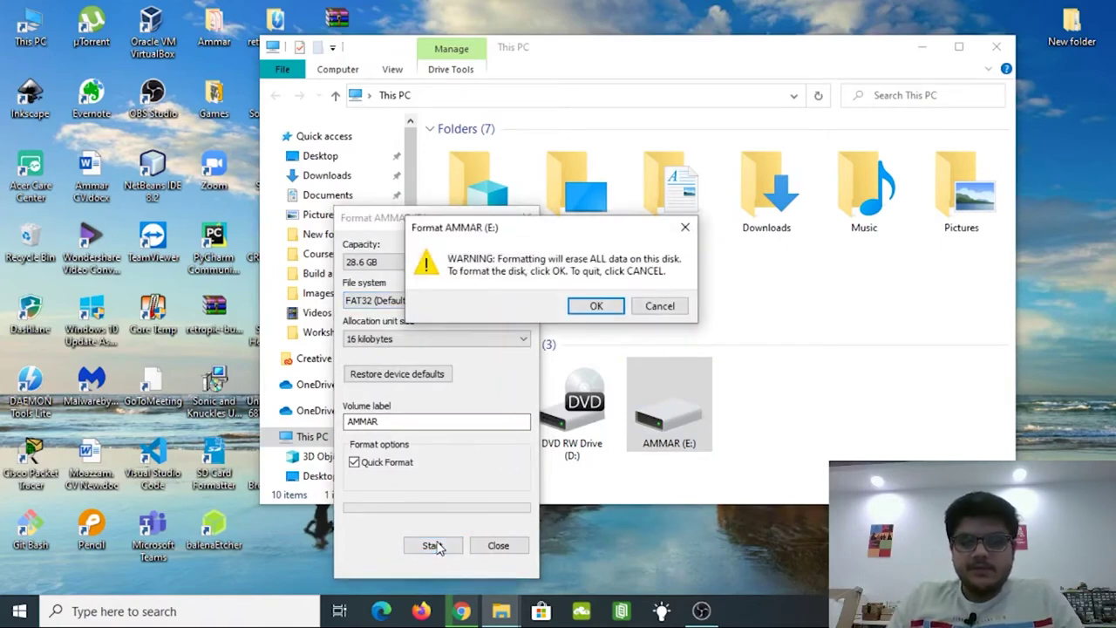
{"action": "key", "text": "Return"}
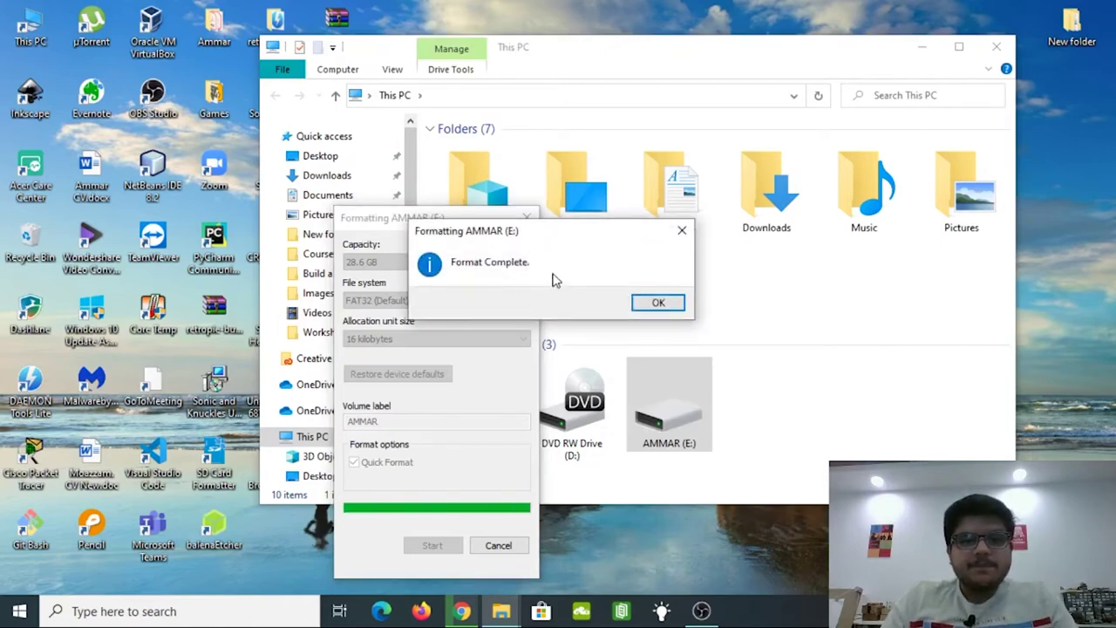
{"action": "left_click", "coordinate": [664, 304]}
{"action": "left_click", "coordinate": [527, 217]}
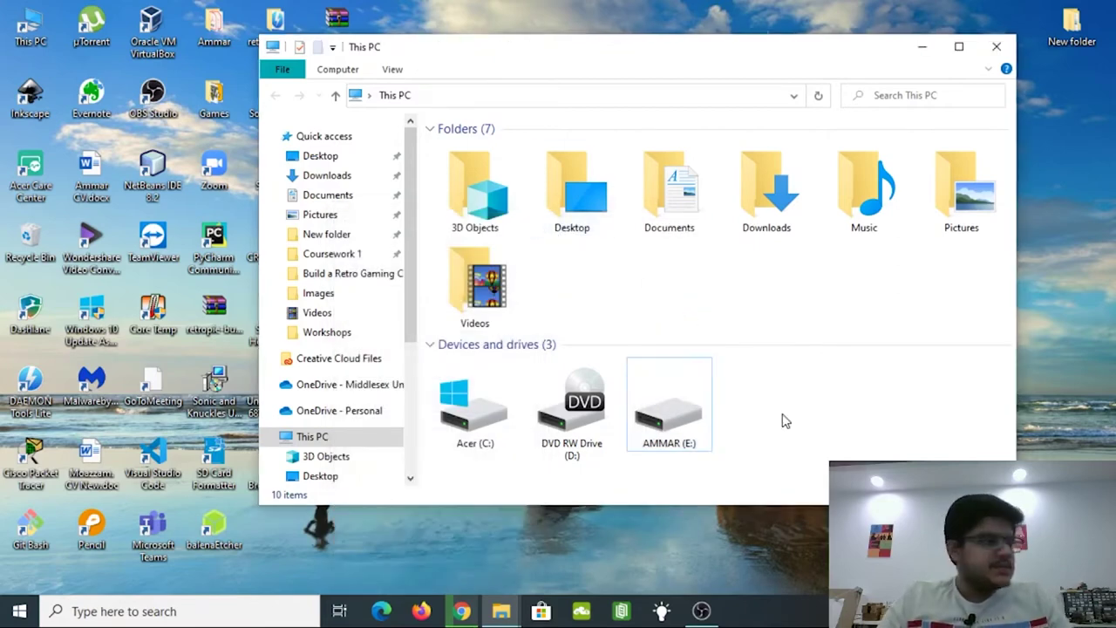
- Create a folder named retropie in the root of drive E: and close the File Explorer window
{"action": "double_click", "coordinate": [704, 410]}
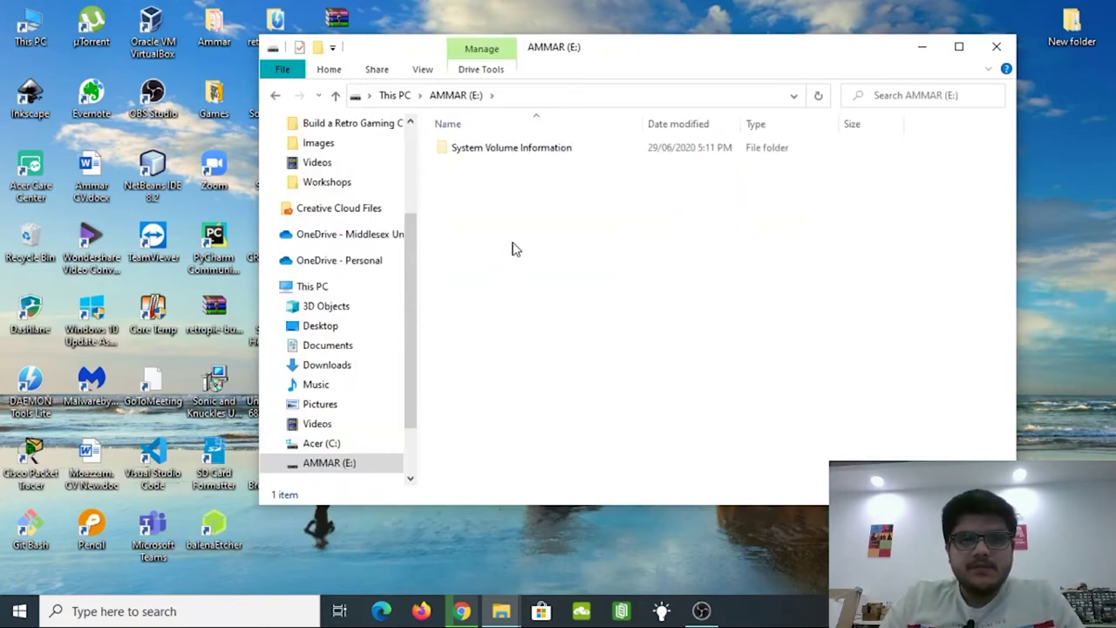
{"action": "right_click", "coordinate": [513, 249]}
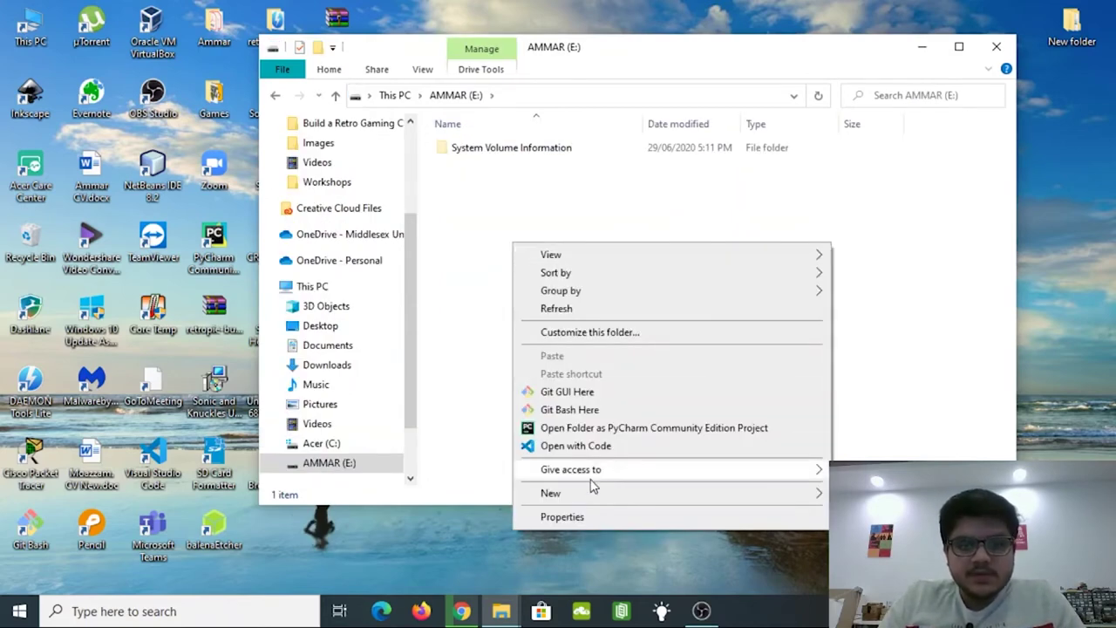
{"action": "mouse_move", "coordinate": [587, 493]}
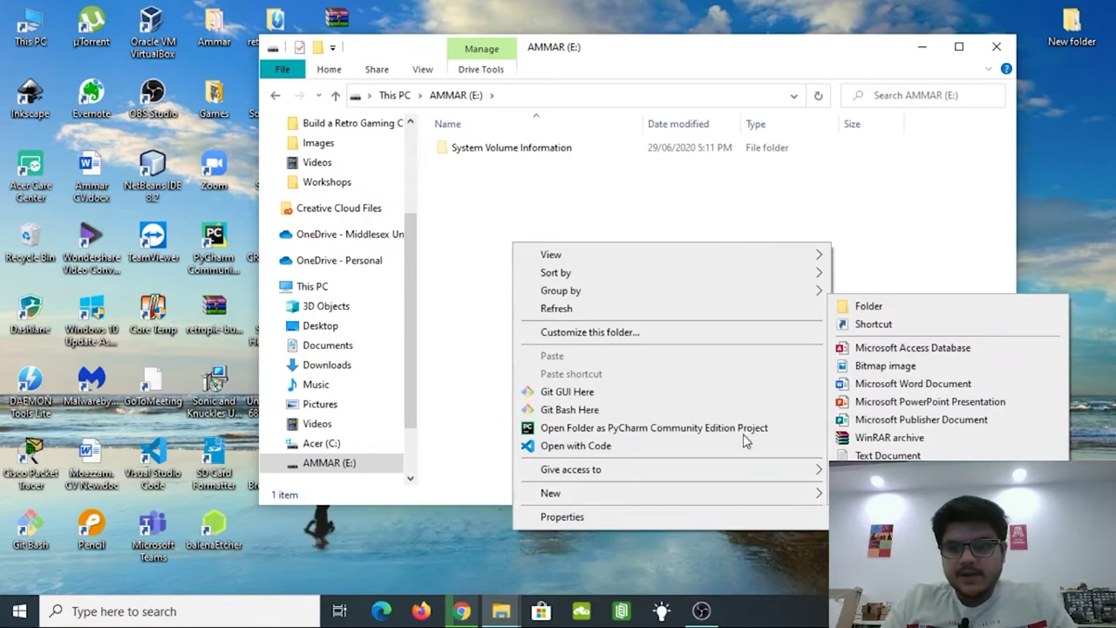
{"action": "left_click", "coordinate": [931, 312]}
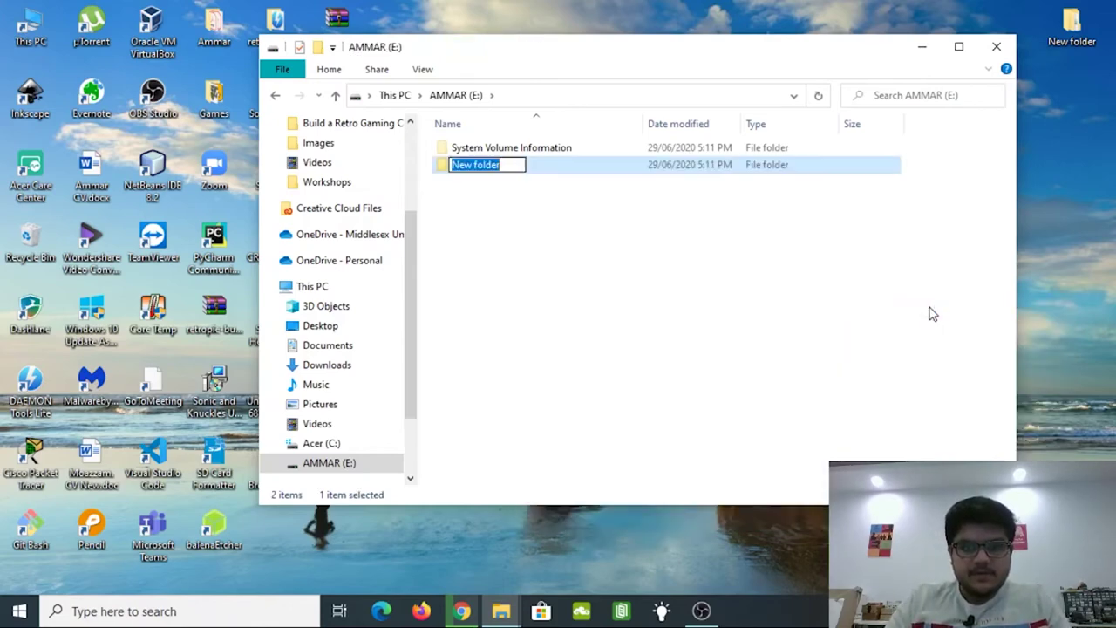
{"action": "type", "text": "retropie"}
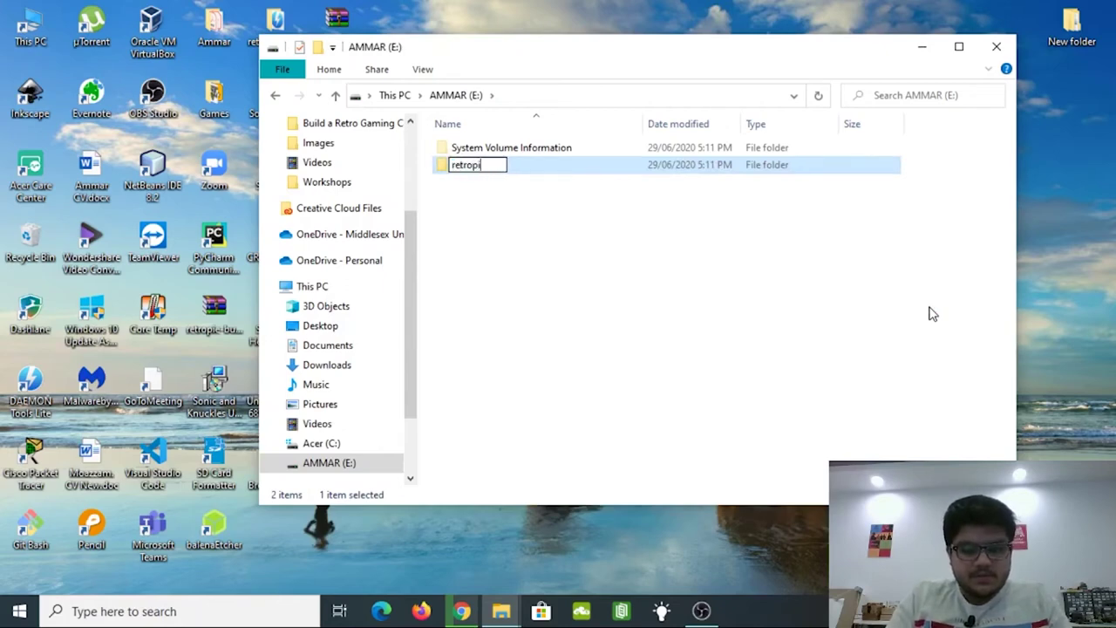
{"action": "left_click", "coordinate": [669, 313]}
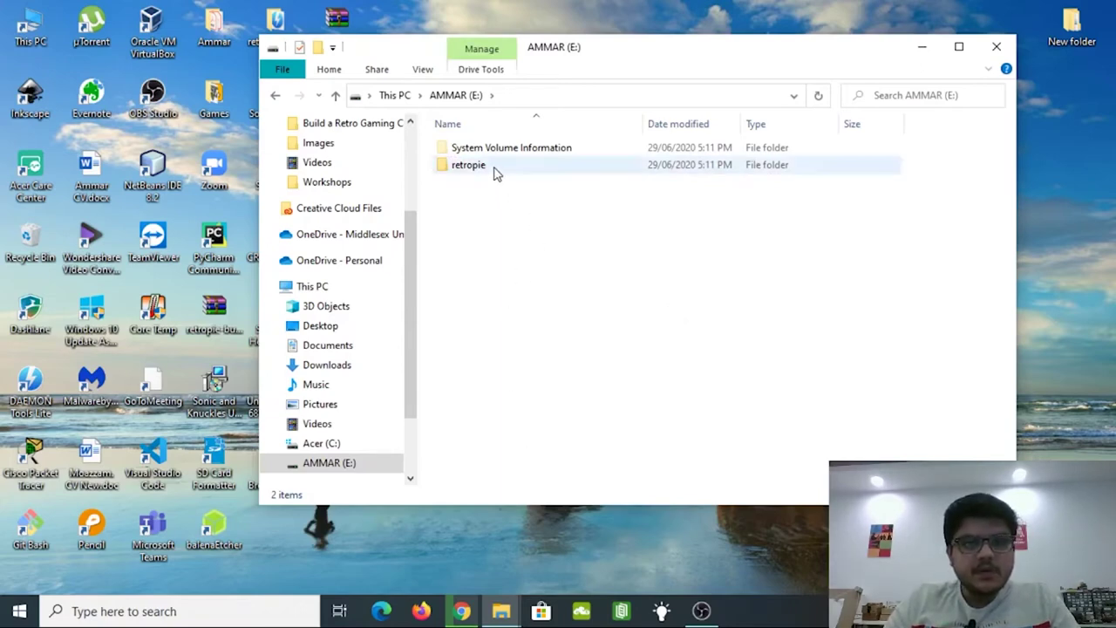
{"action": "left_click", "coordinate": [998, 47]}
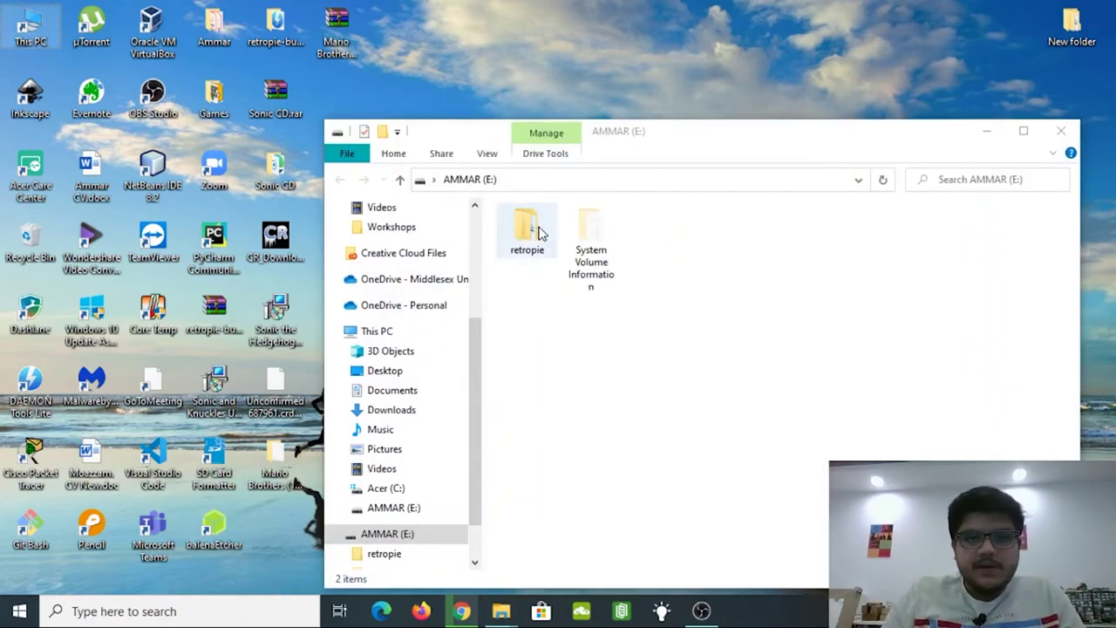
- Reposition the drive E: window and open the roms folder inside the retropie folder
{"action": "left_click_drag", "start_coordinate": [484, 133], "coordinate": [353, 29]}
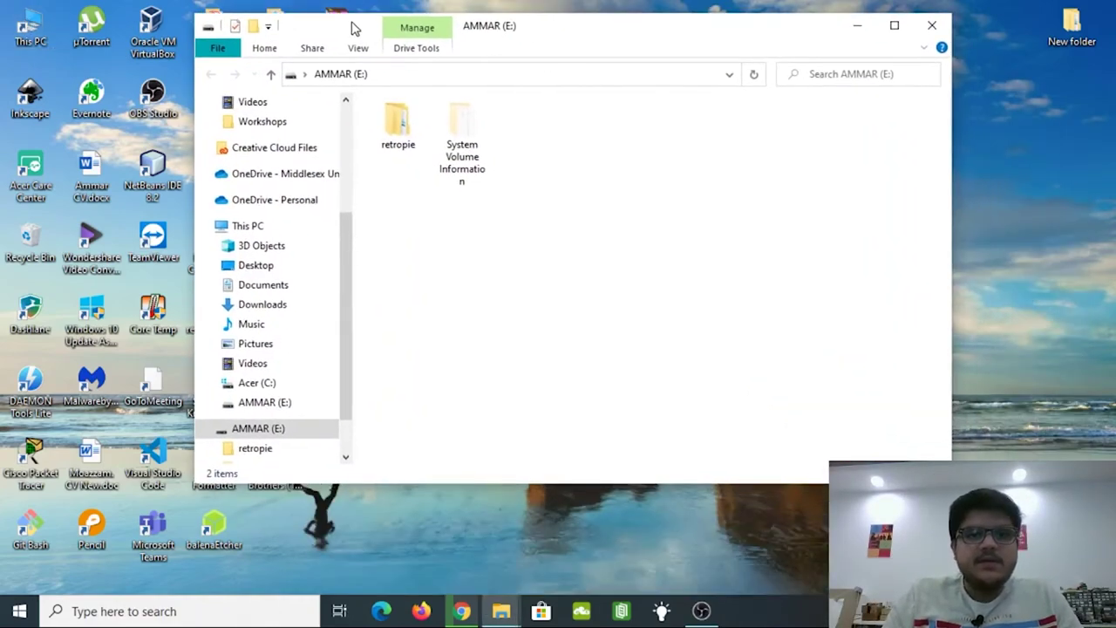
{"action": "left_click", "coordinate": [404, 129]}
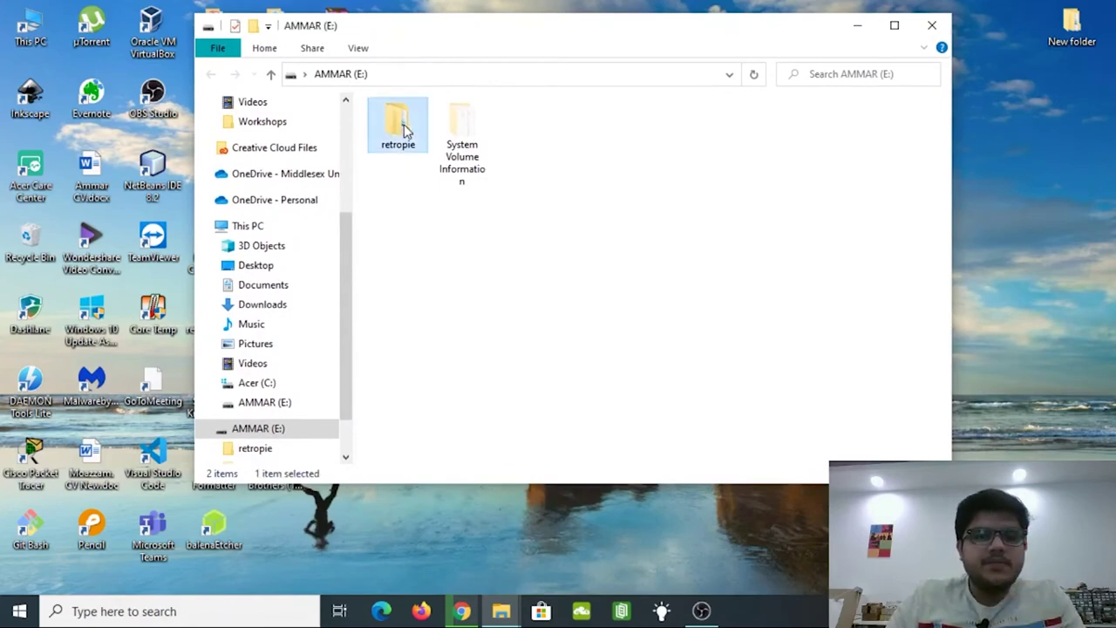
{"action": "double_click", "coordinate": [404, 129]}
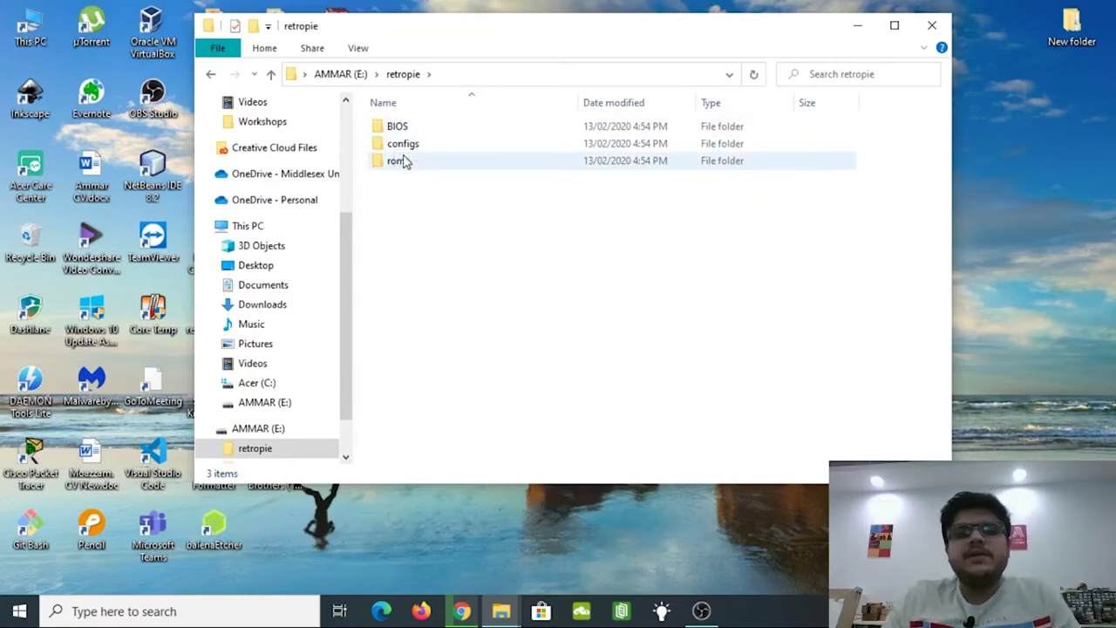
{"action": "left_click", "coordinate": [406, 163]}
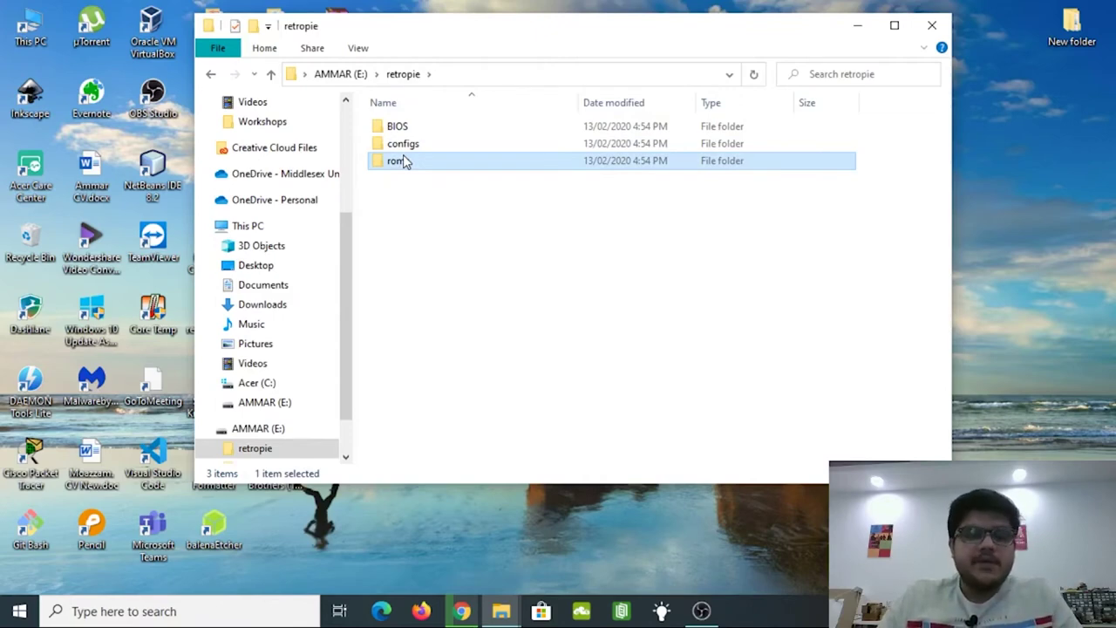
{"action": "double_click", "coordinate": [401, 161]}
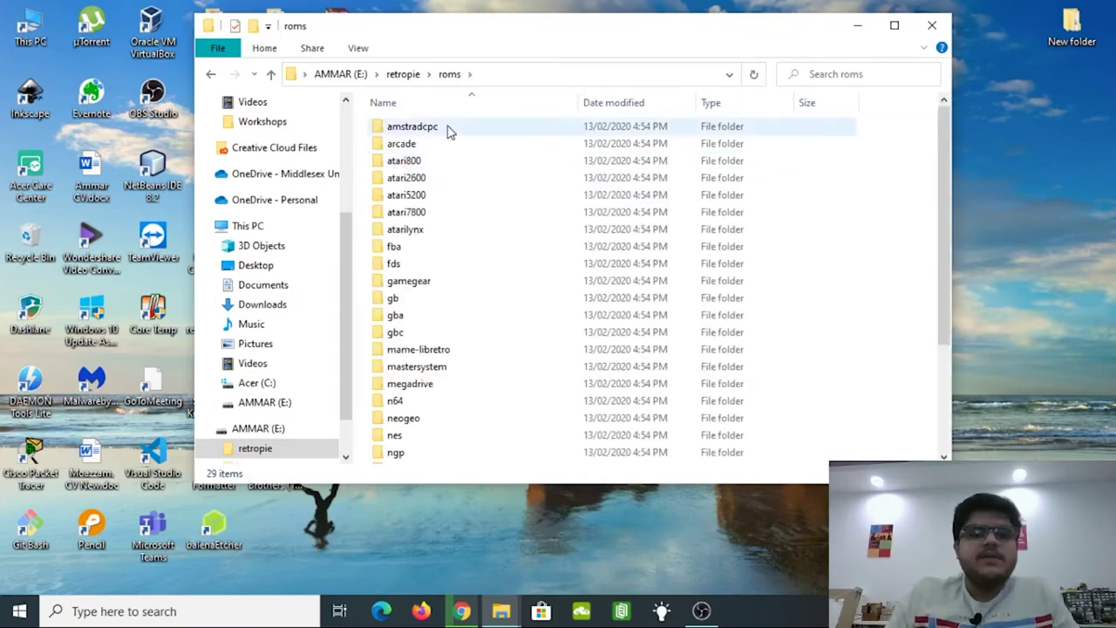
- Look through the console subfolders in the roms folder, from amstradcpc to zxspectrum
{"action": "scroll", "coordinate": [443, 219], "scroll_direction": "down", "scroll_amount": 3}
{"action": "scroll", "coordinate": [442, 218], "scroll_direction": "up", "scroll_amount": 3}
{"action": "scroll", "coordinate": [442, 219], "scroll_direction": "down", "scroll_amount": 3}
{"action": "left_click", "coordinate": [443, 197]}
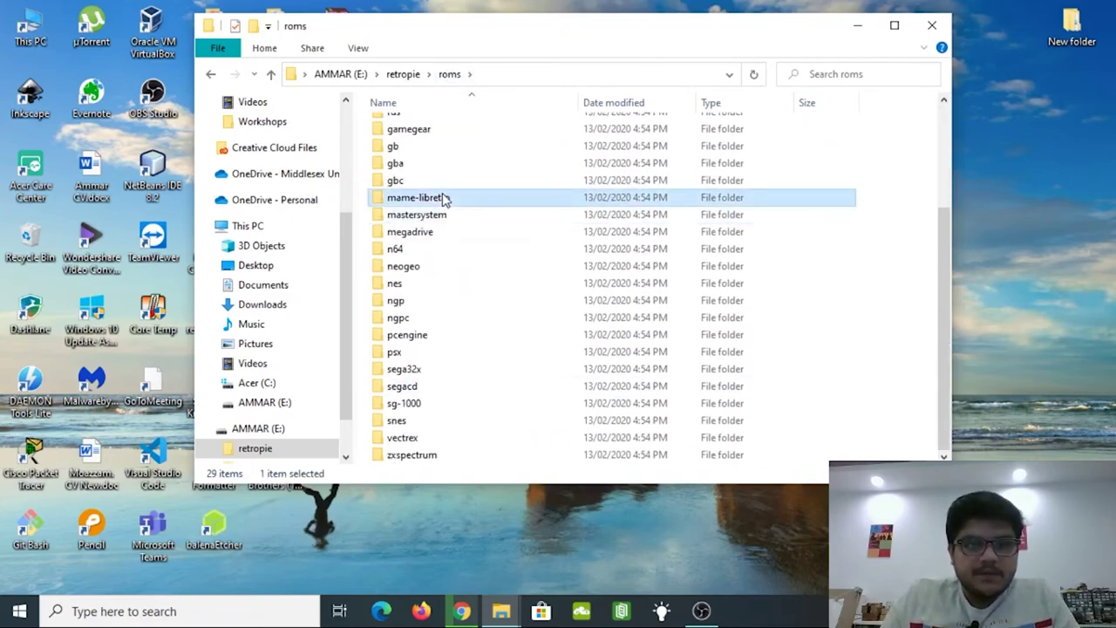
{"action": "scroll", "coordinate": [442, 199], "scroll_direction": "up", "scroll_amount": 3}
{"action": "scroll", "coordinate": [442, 199], "scroll_direction": "up", "scroll_amount": 1}
{"action": "scroll", "coordinate": [401, 349], "scroll_direction": "down", "scroll_amount": 3}
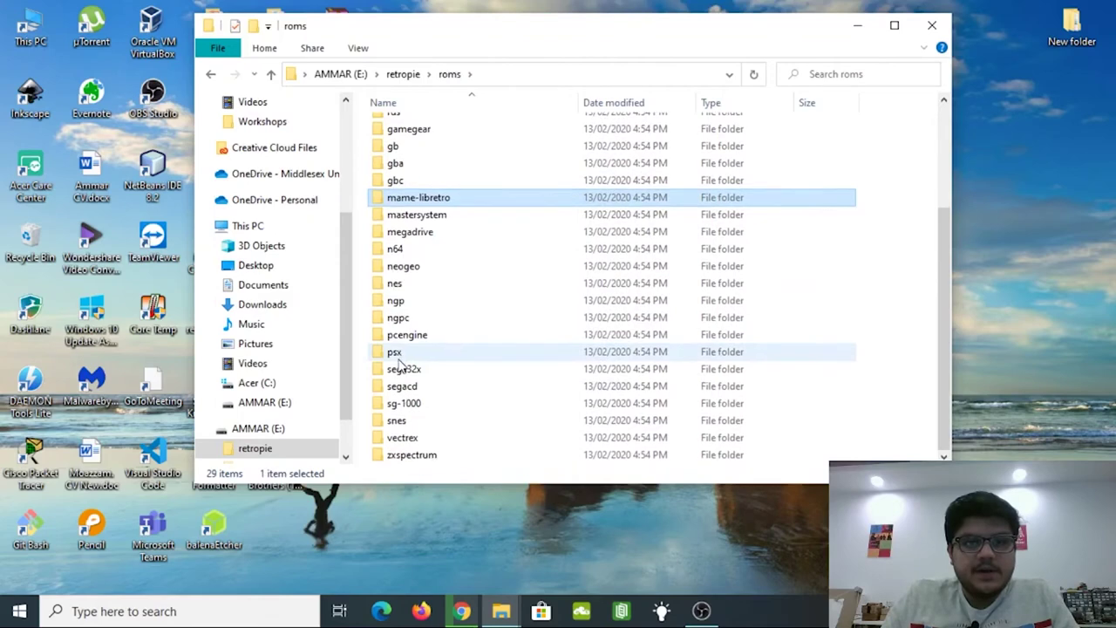
{"action": "scroll", "coordinate": [394, 361], "scroll_direction": "up", "scroll_amount": 2}
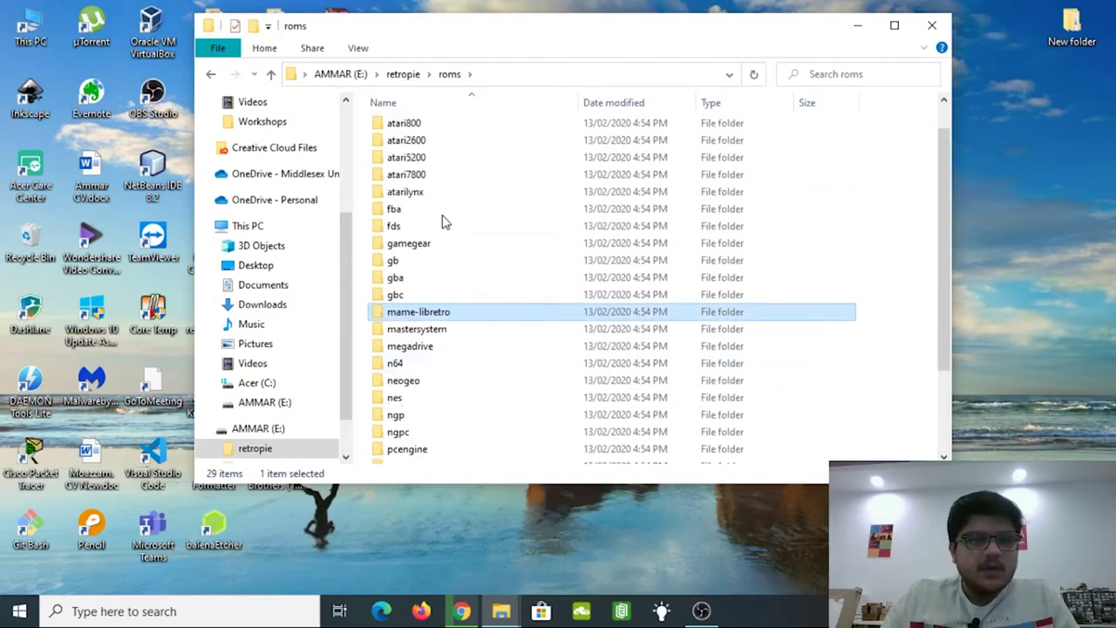
- Move the roms window clear of the desktop icons, then switch to Chrome and check the ROM's console in Rom Hustler's console list
{"action": "left_click_drag", "start_coordinate": [478, 40], "coordinate": [634, 85]}
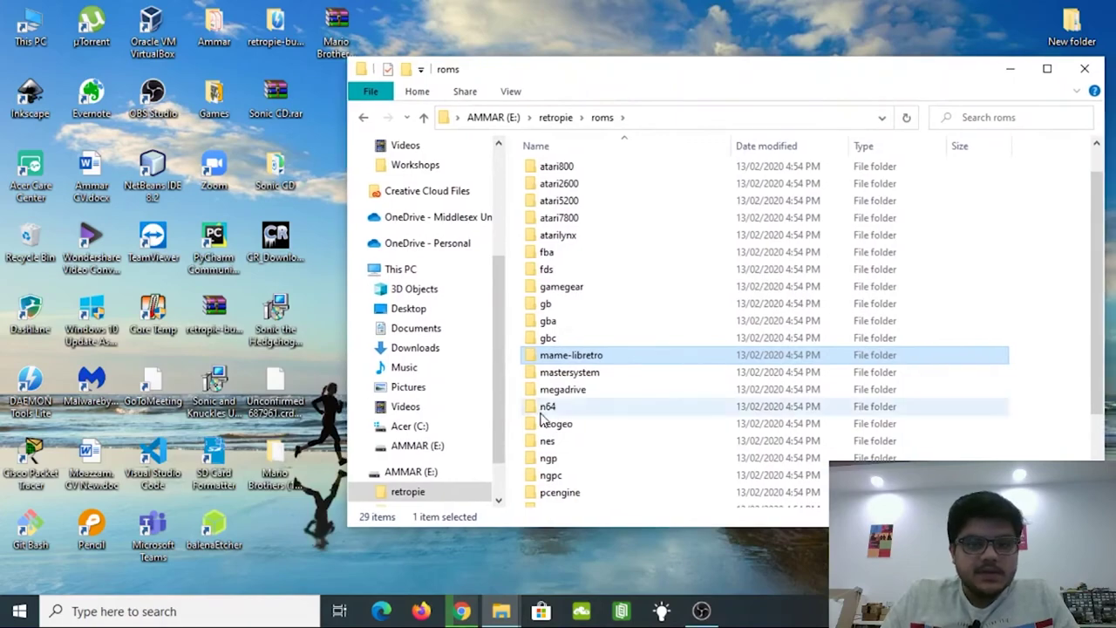
{"action": "left_click", "coordinate": [468, 616]}
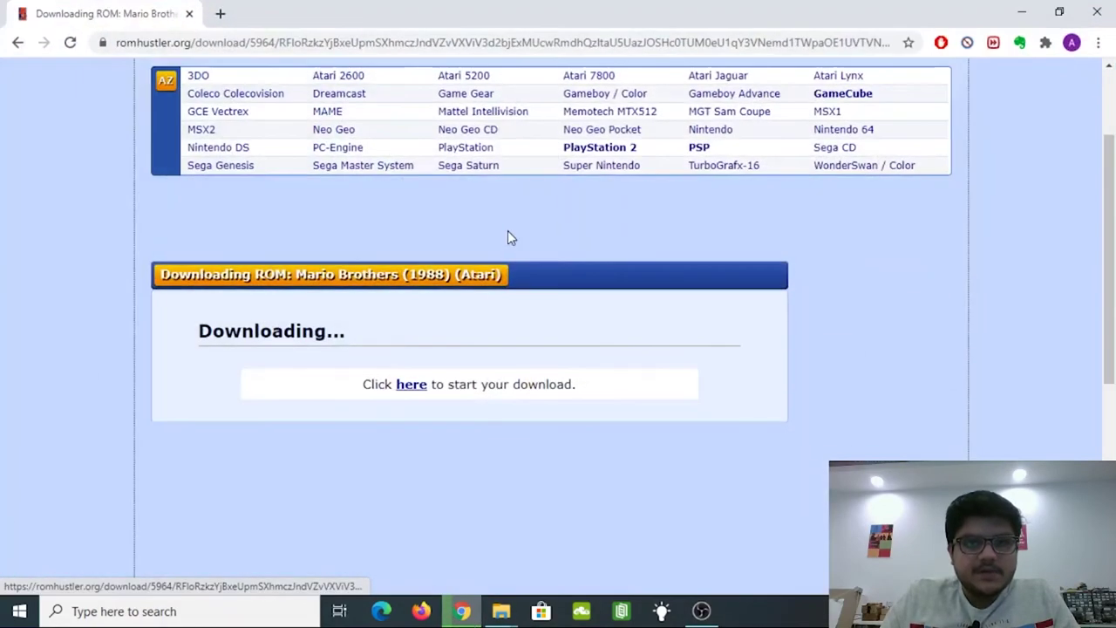
{"action": "scroll", "coordinate": [508, 230], "scroll_direction": "up", "scroll_amount": 3}
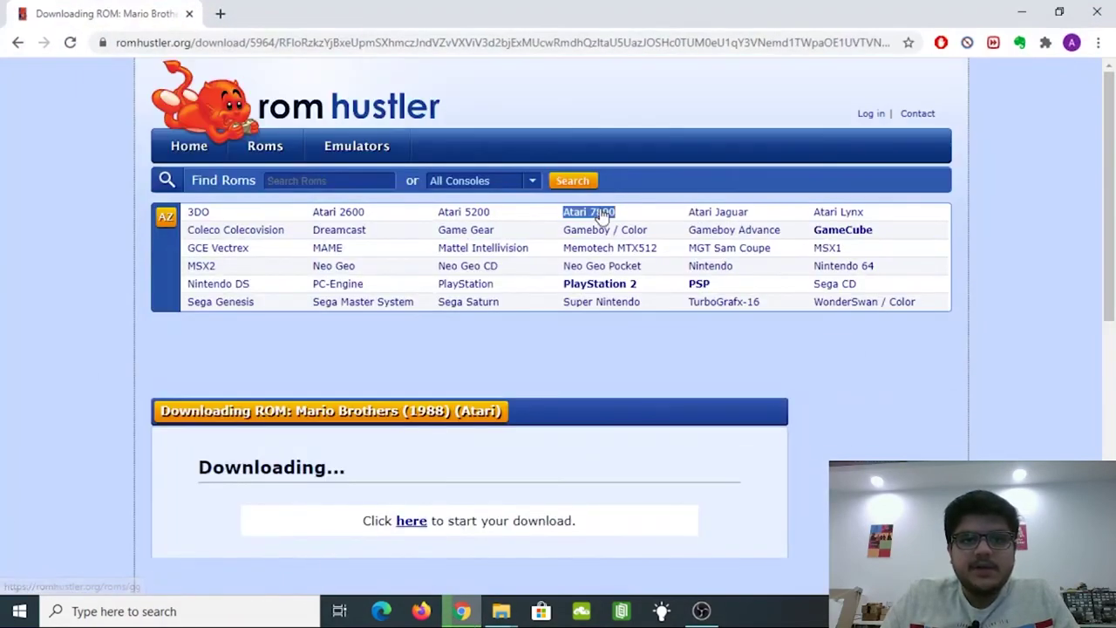
- Switch back to the roms window in File Explorer, open the atari7800 folder and move its window up slightly
{"action": "key", "text": "super+d"}
{"action": "key", "text": "alt+Tab"}
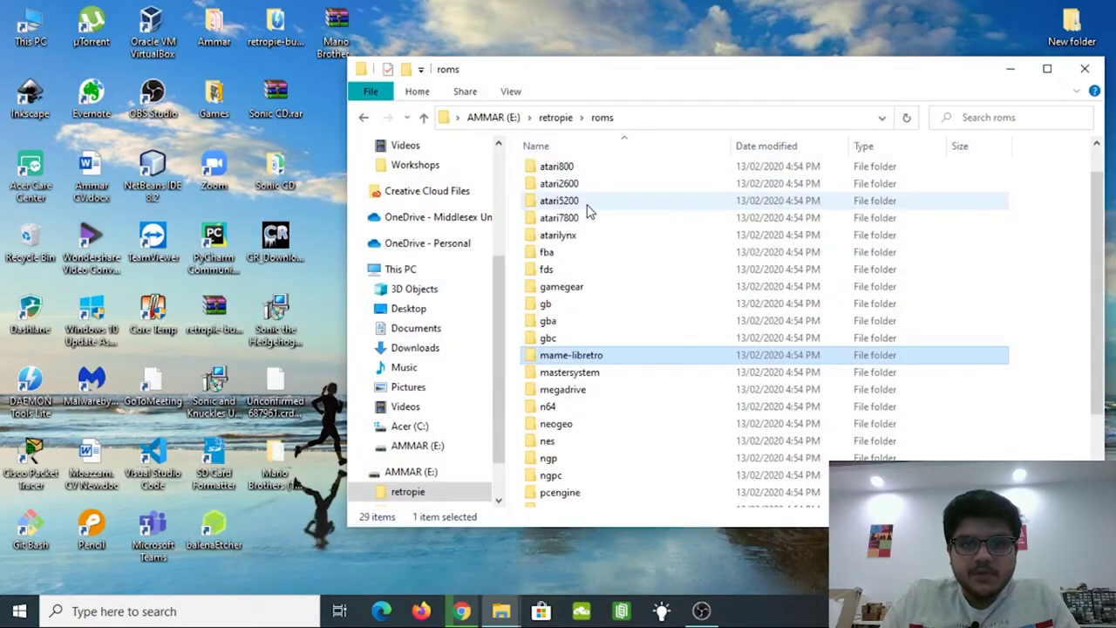
{"action": "double_click", "coordinate": [584, 218]}
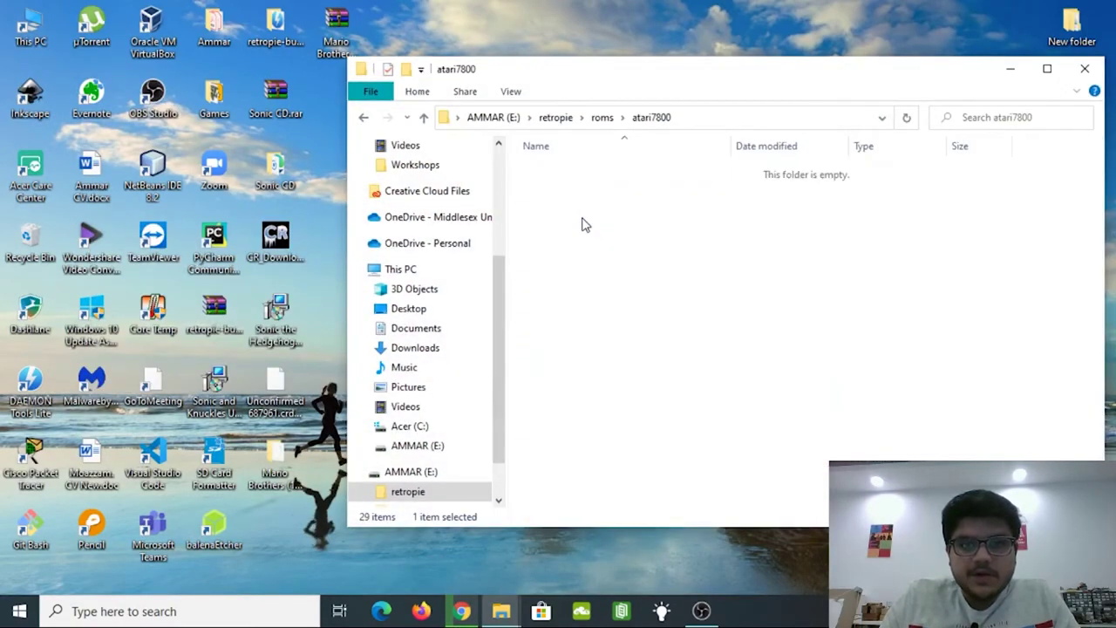
{"action": "mouse_move", "coordinate": [627, 73]}
{"action": "left_mouse_down"}
{"action": "mouse_move", "coordinate": [531, 119]}
{"action": "mouse_move", "coordinate": [631, 68]}
{"action": "left_mouse_up"}
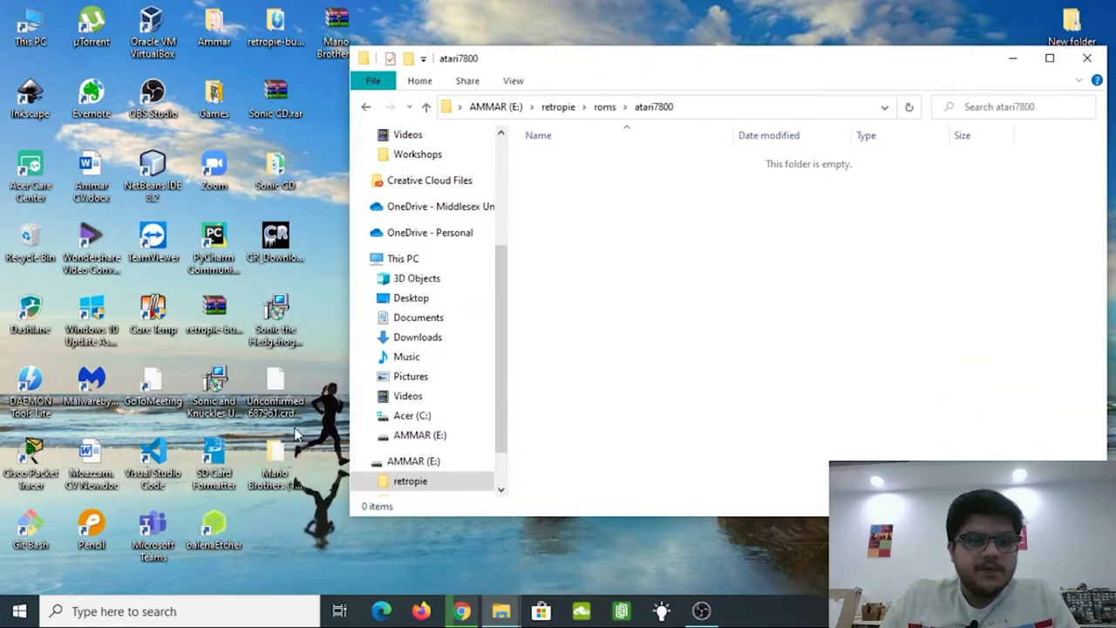
- Copy Mario Brothers (1988) (Atari).a78 from its extracted desktop folder into the atari7800 folder on drive E:
{"action": "left_click", "coordinate": [279, 459]}
{"action": "double_click", "coordinate": [279, 455]}
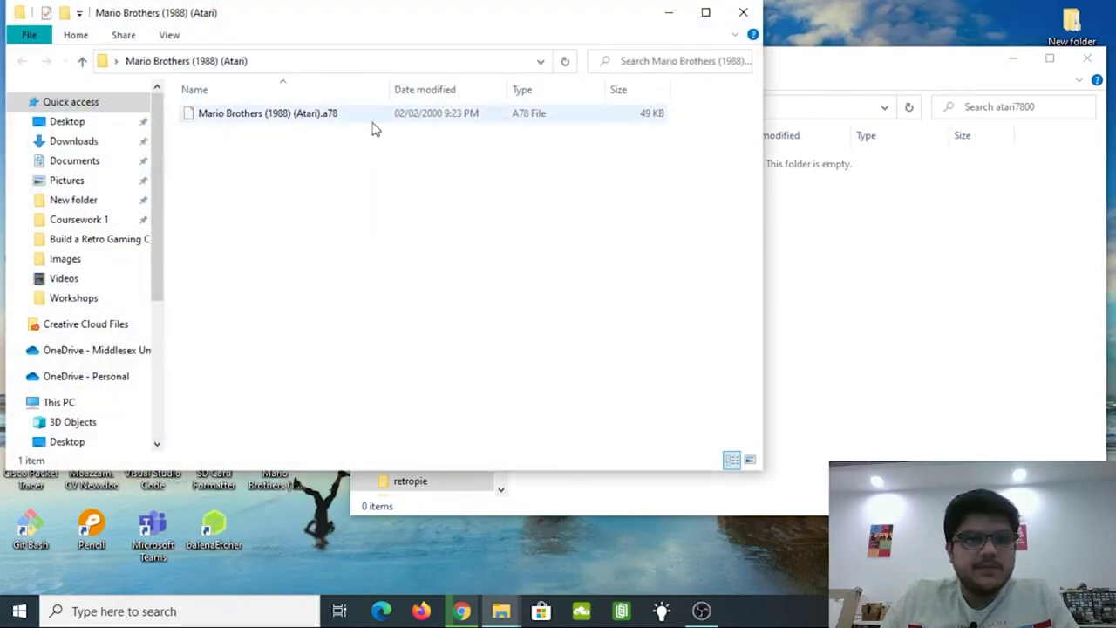
{"action": "left_click_drag", "start_coordinate": [314, 117], "coordinate": [857, 297]}
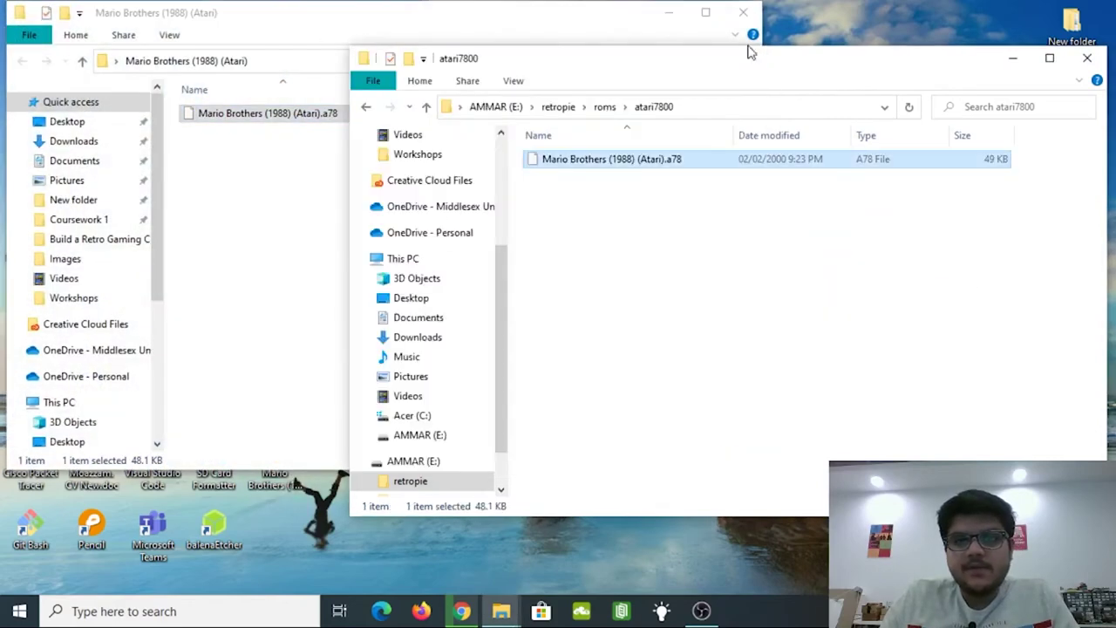
{"action": "left_click", "coordinate": [721, 291]}
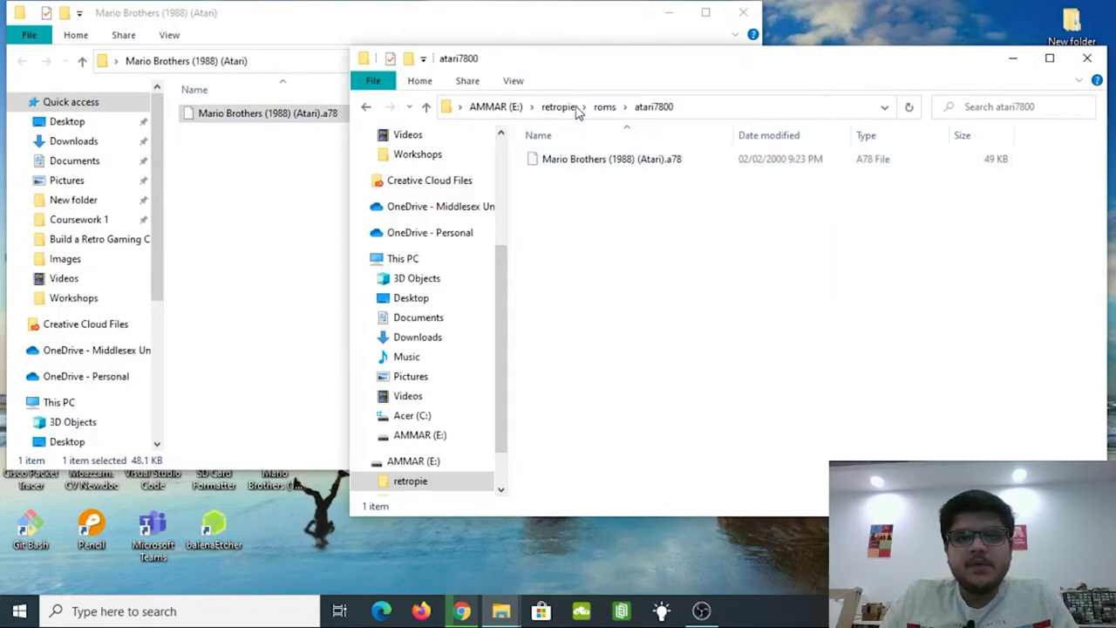
- Close the Mario Brothers source folder window and the atari7800 folder window
{"action": "left_click", "coordinate": [743, 13]}
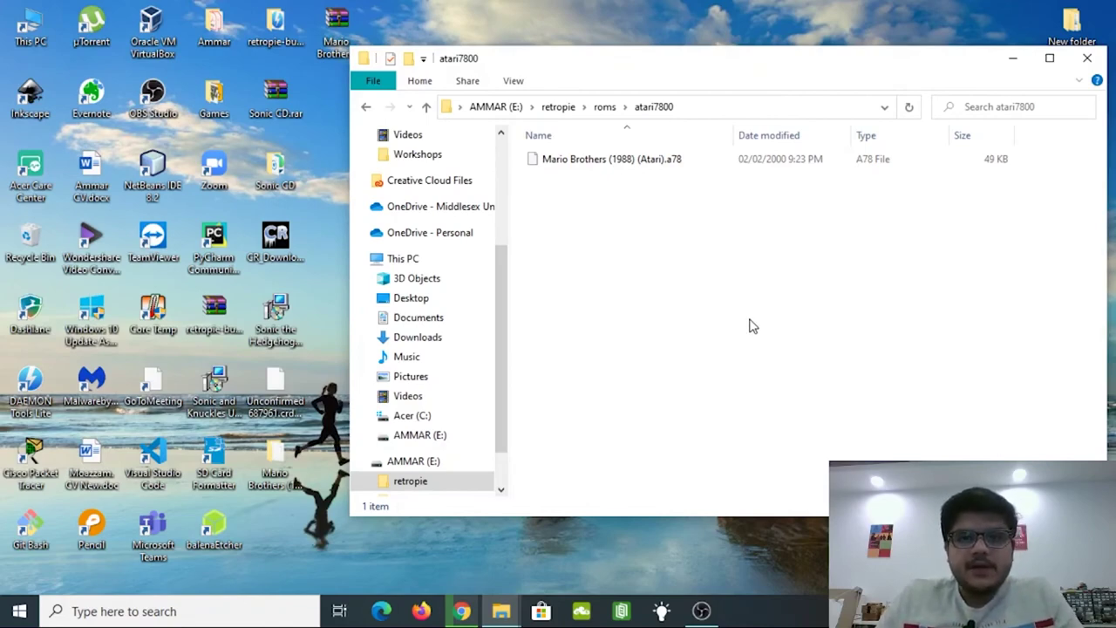
{"action": "left_click_drag", "start_coordinate": [720, 60], "coordinate": [581, 64]}
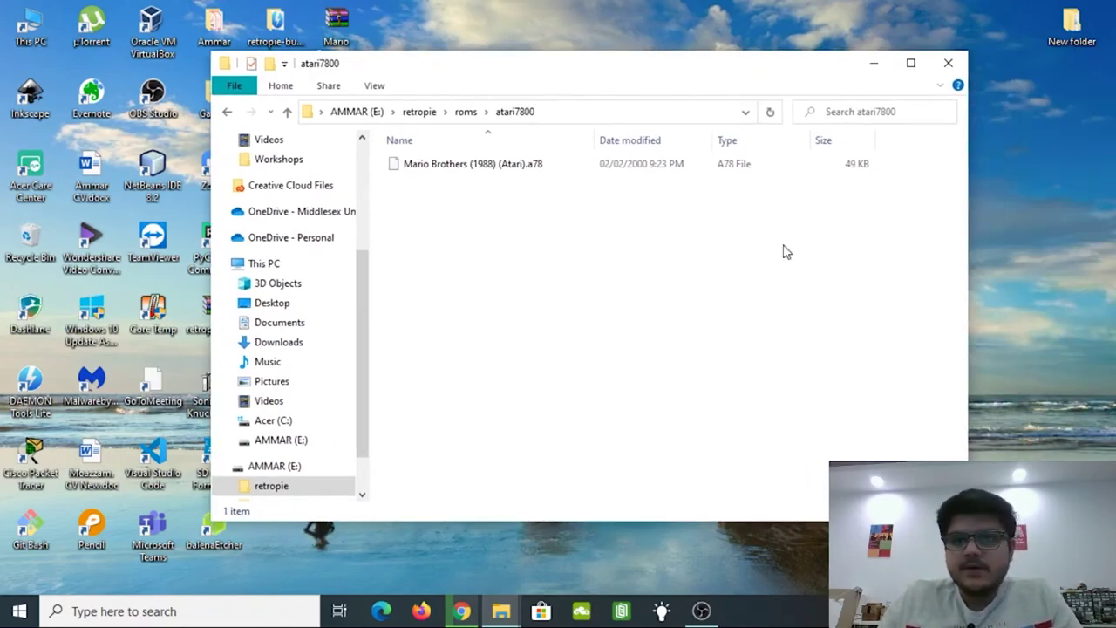
{"action": "left_click", "coordinate": [956, 59]}
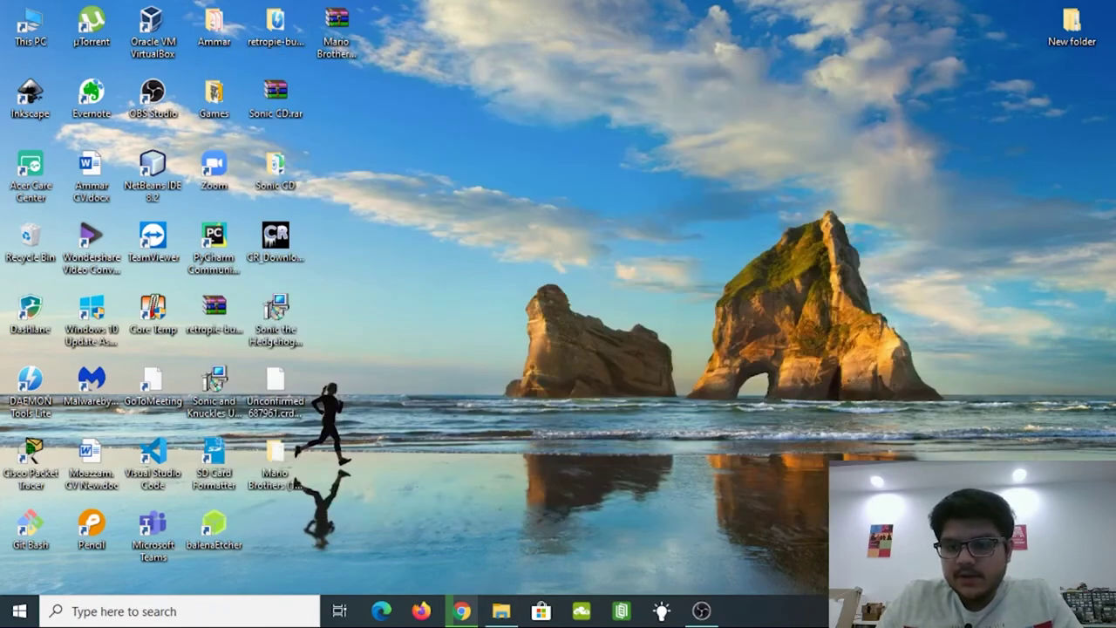